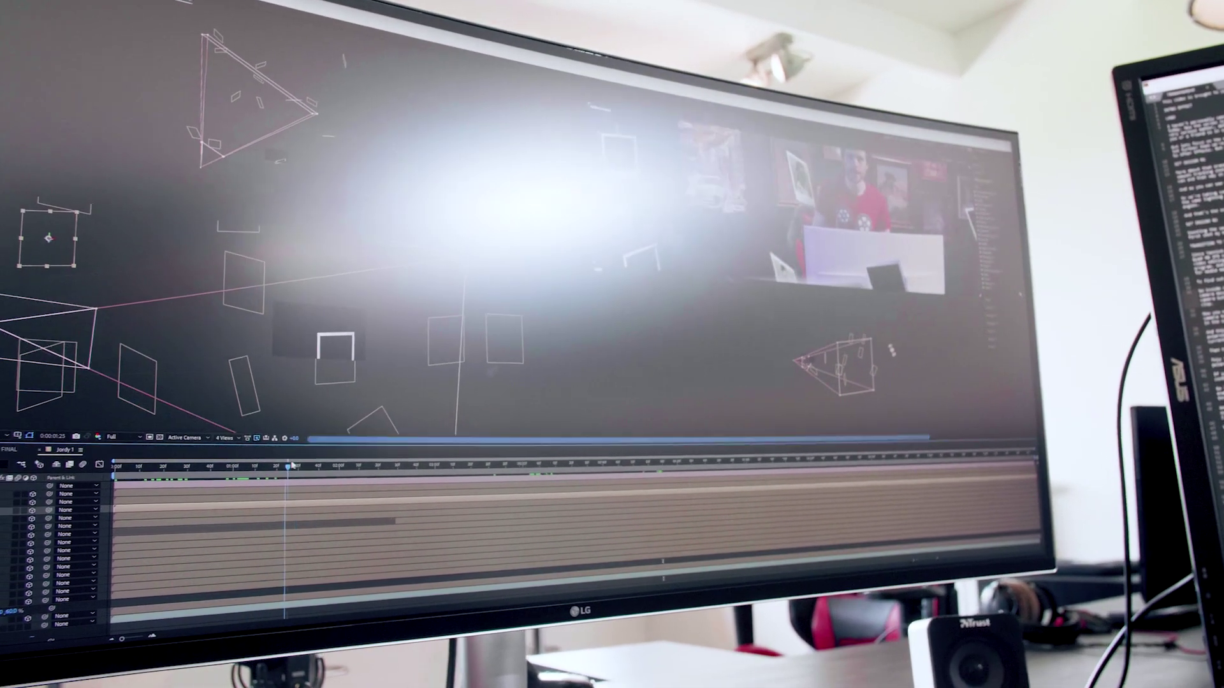
Scrub the filmed timeline forward through the tracked room with its floating Polaroid frames
left_click_drag(295, 465, 302, 465)
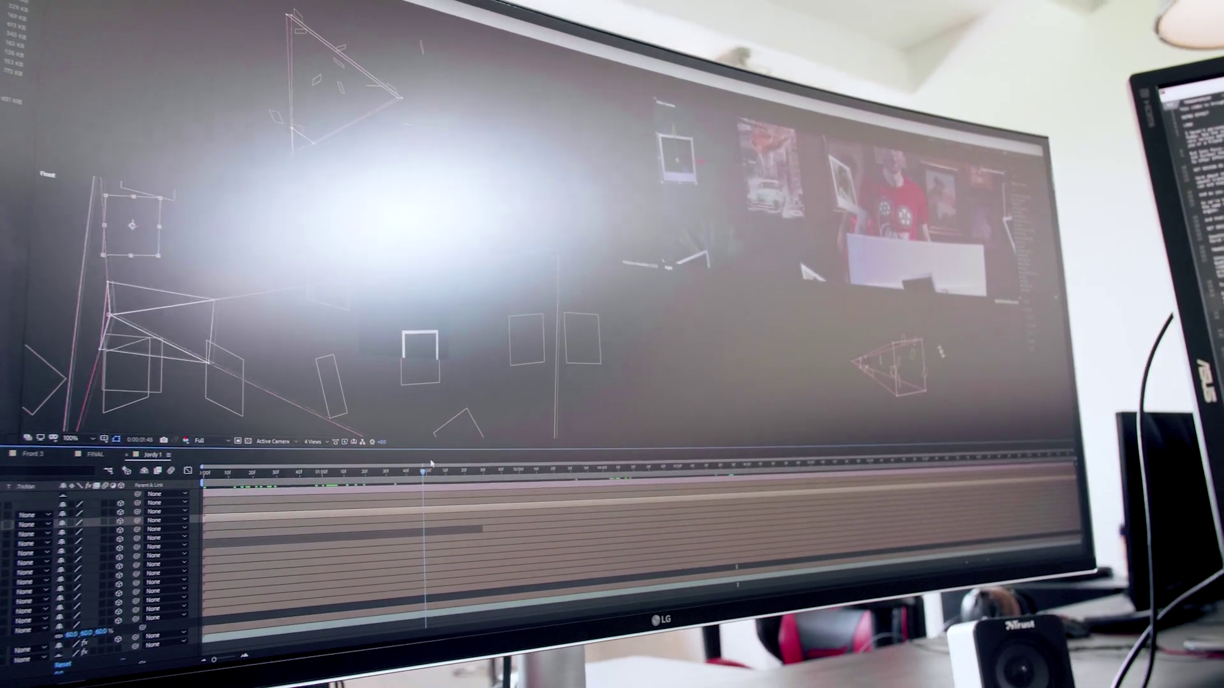
left_click_drag(432, 464, 561, 439)
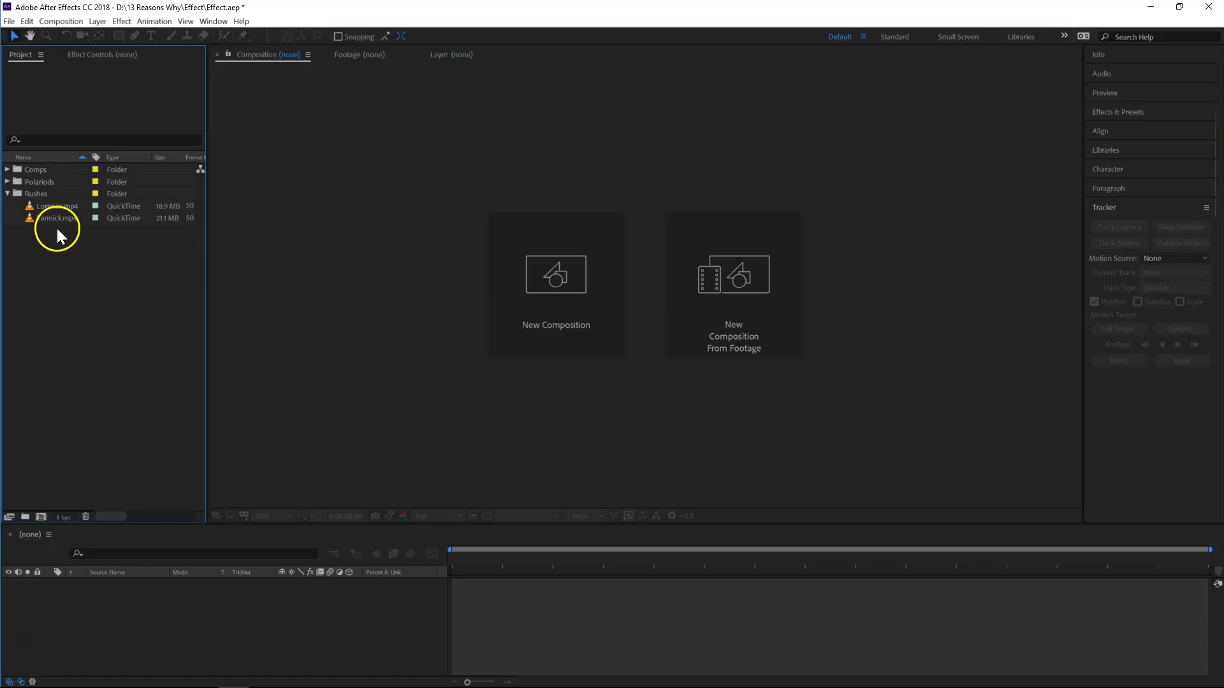
Create a new composition from the Yannick.mp4 clip
left_click_drag(59, 218, 42, 481)
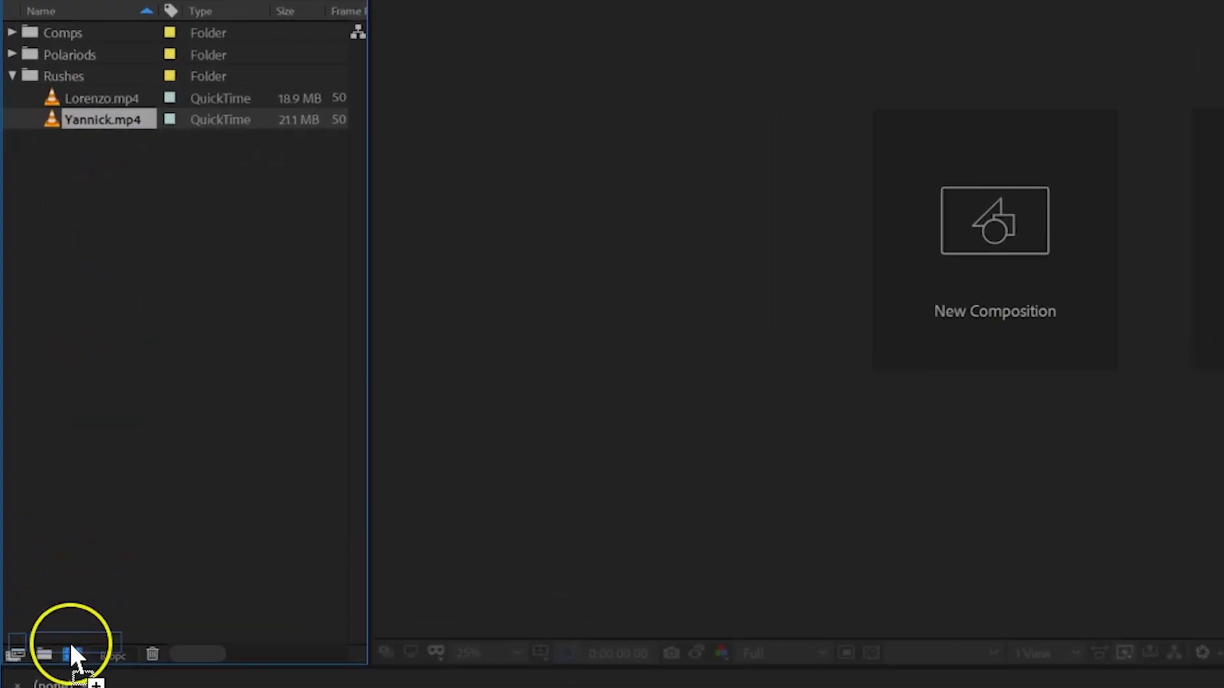
left_click_drag(71, 654, 70, 653)
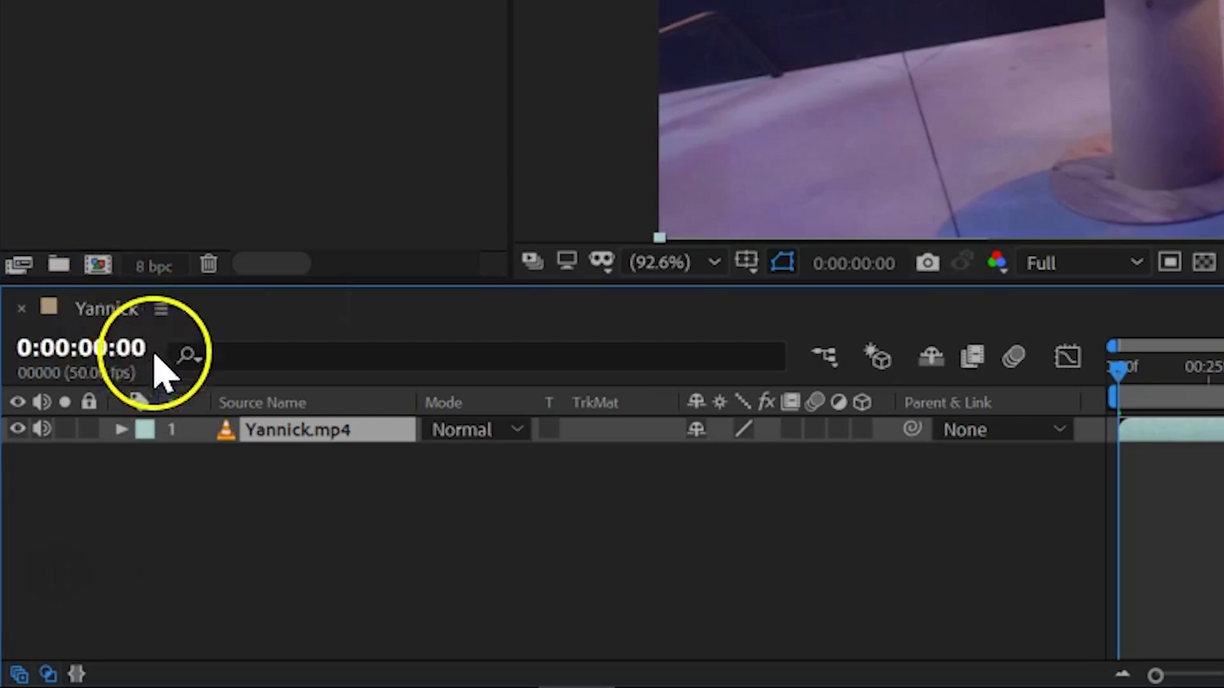
left_click(298, 471)
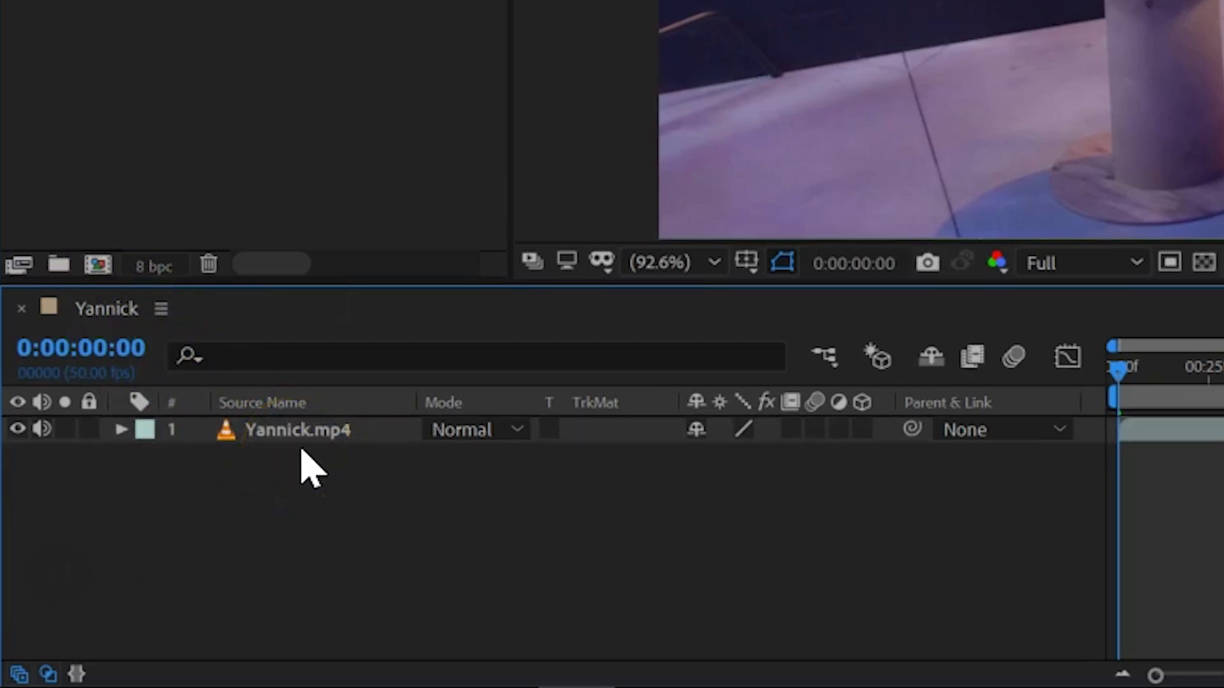
Camera-track the Yannick.mp4 layer and create a 3D Tracker Camera from the solve
left_click(314, 431)
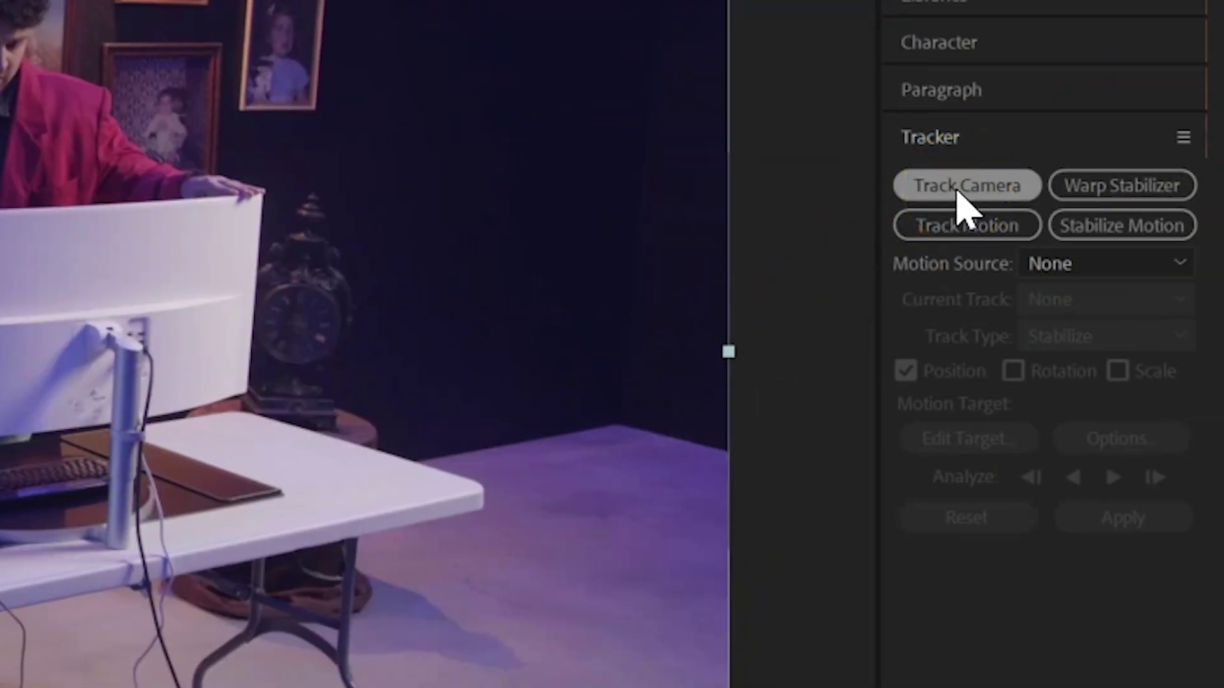
left_click(959, 191)
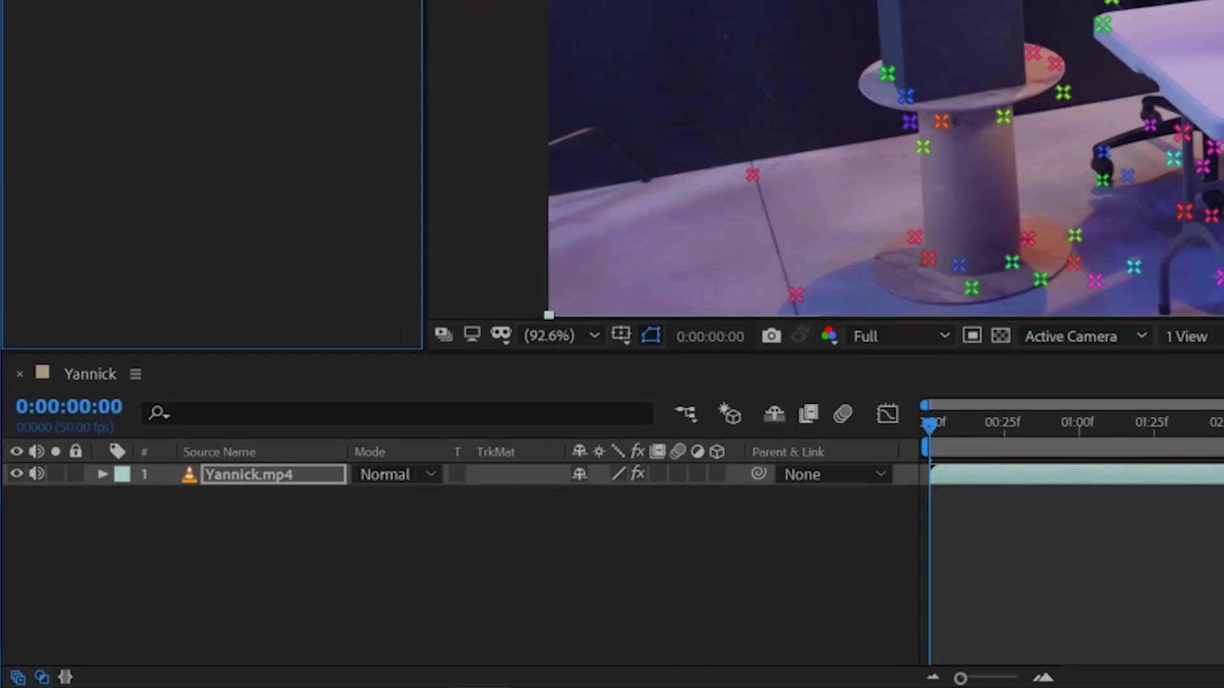
left_click(312, 272)
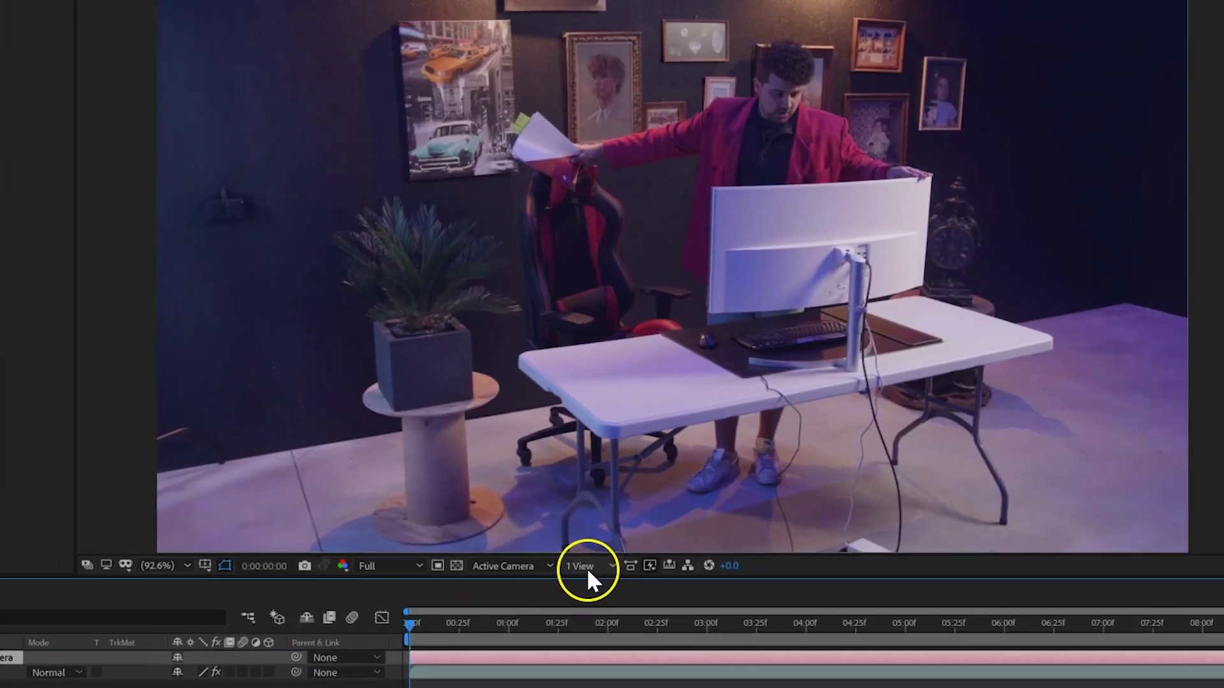
Switch the viewer layout to 4 Views: Top, Active Camera, Front and Right
left_click(1193, 337)
left_click(564, 599)
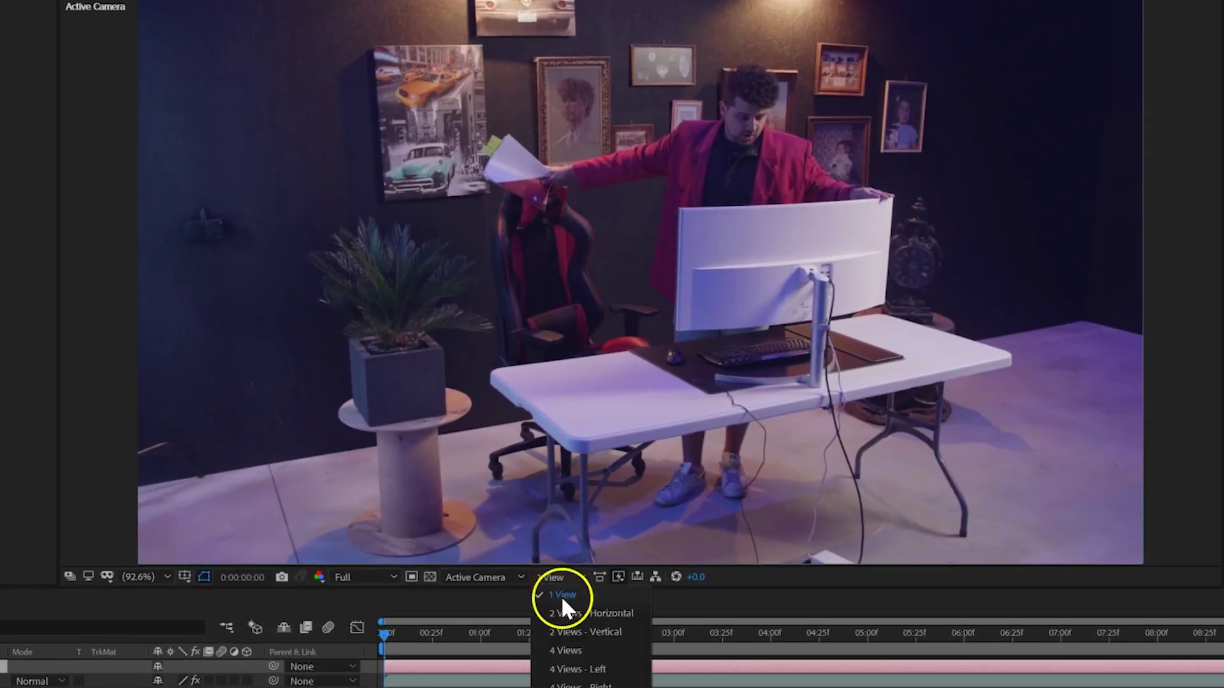
left_click(576, 648)
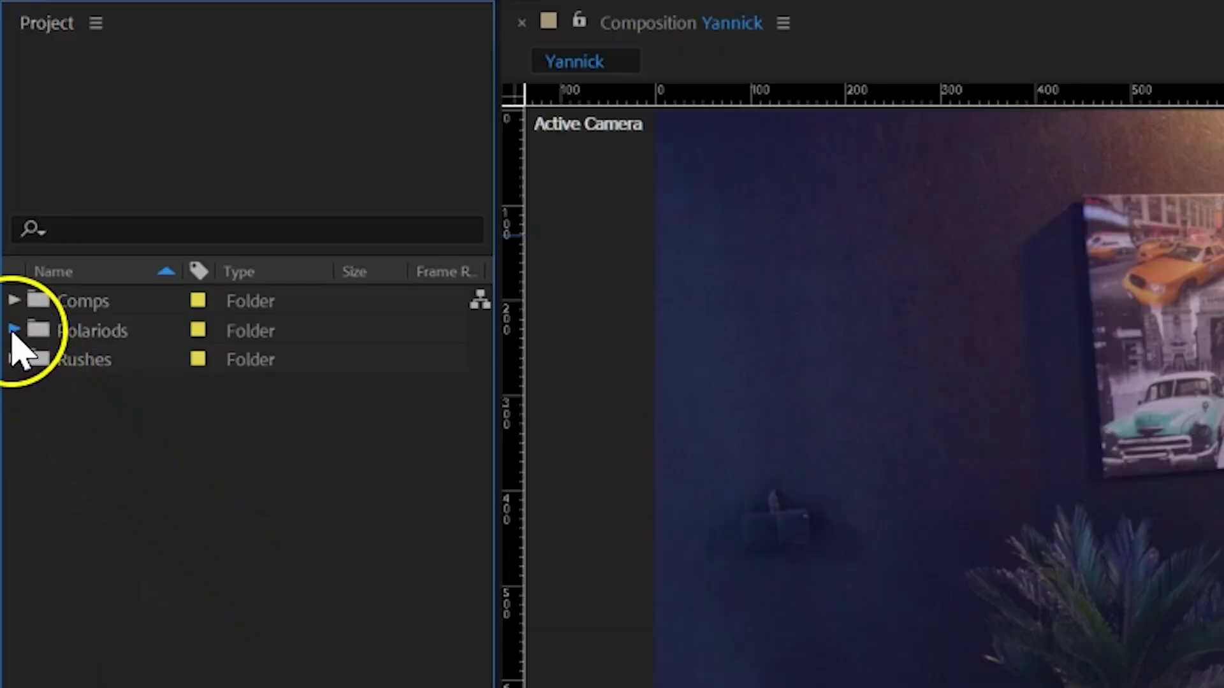
Create a Polaroid composition from Polaroid.psd in the Polariods folder
left_click(14, 329)
left_click_drag(71, 352, 116, 677)
left_click_drag(121, 548, 101, 670)
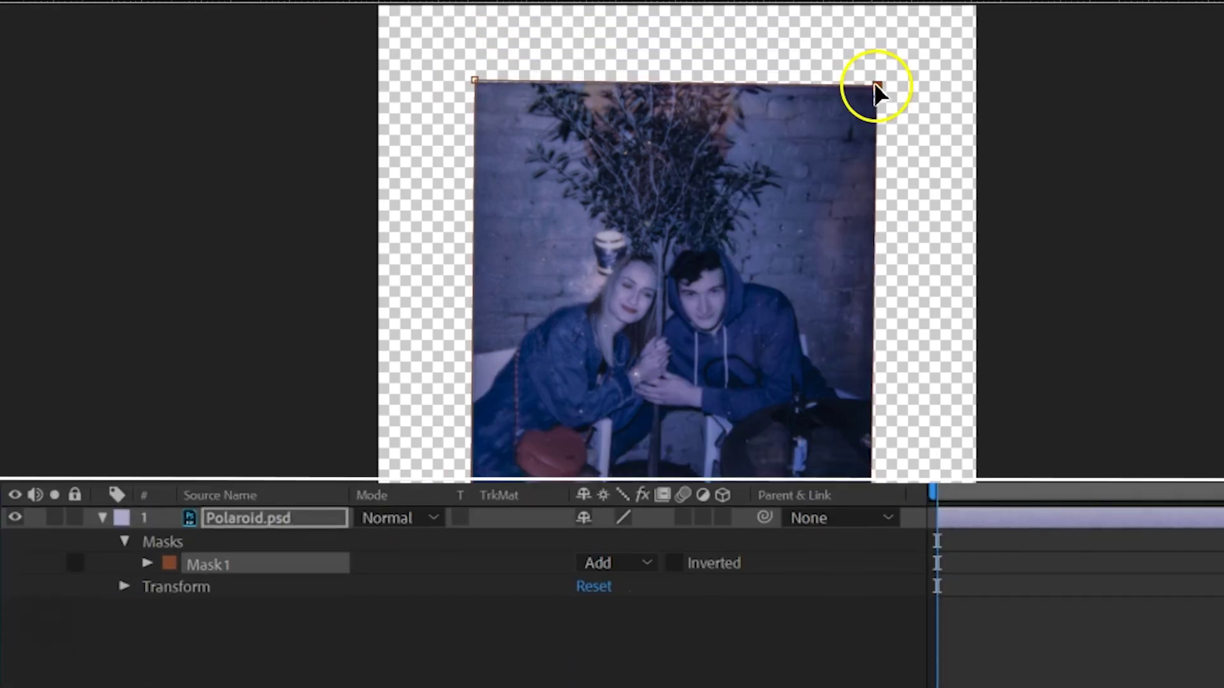
Invert Mask1 so only the border frame remains, with a 3.9-pixel mask feather
left_click(102, 517)
left_click(124, 541)
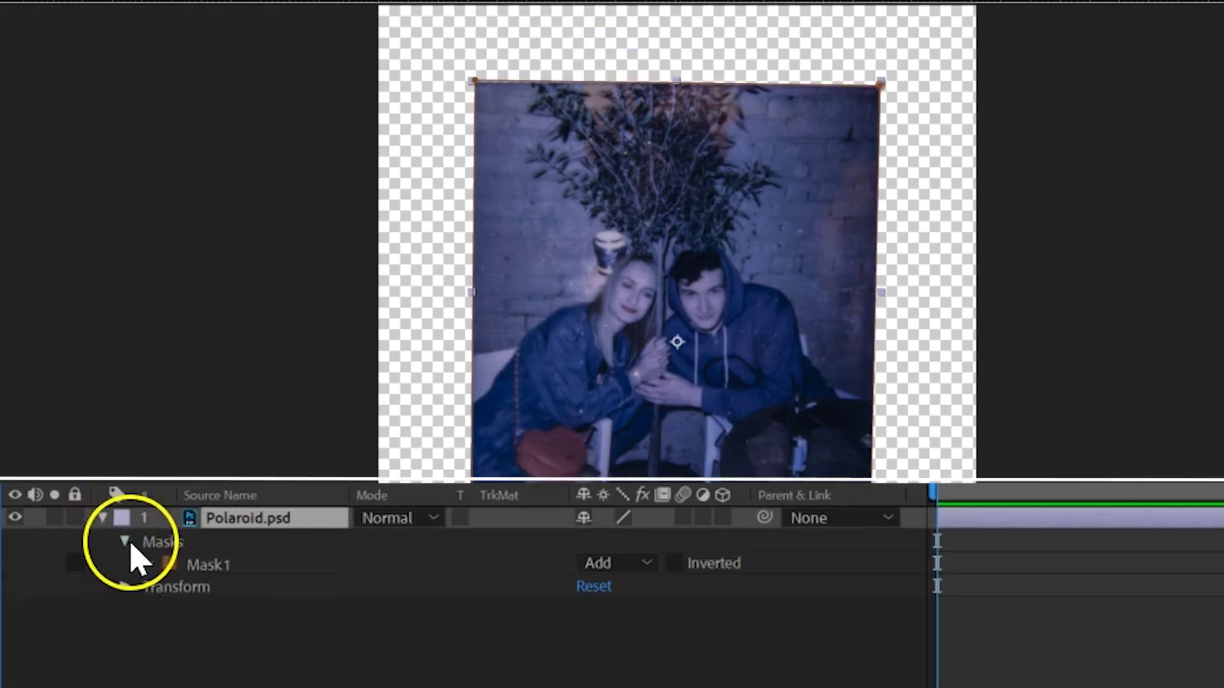
left_click(673, 563)
left_click(147, 563)
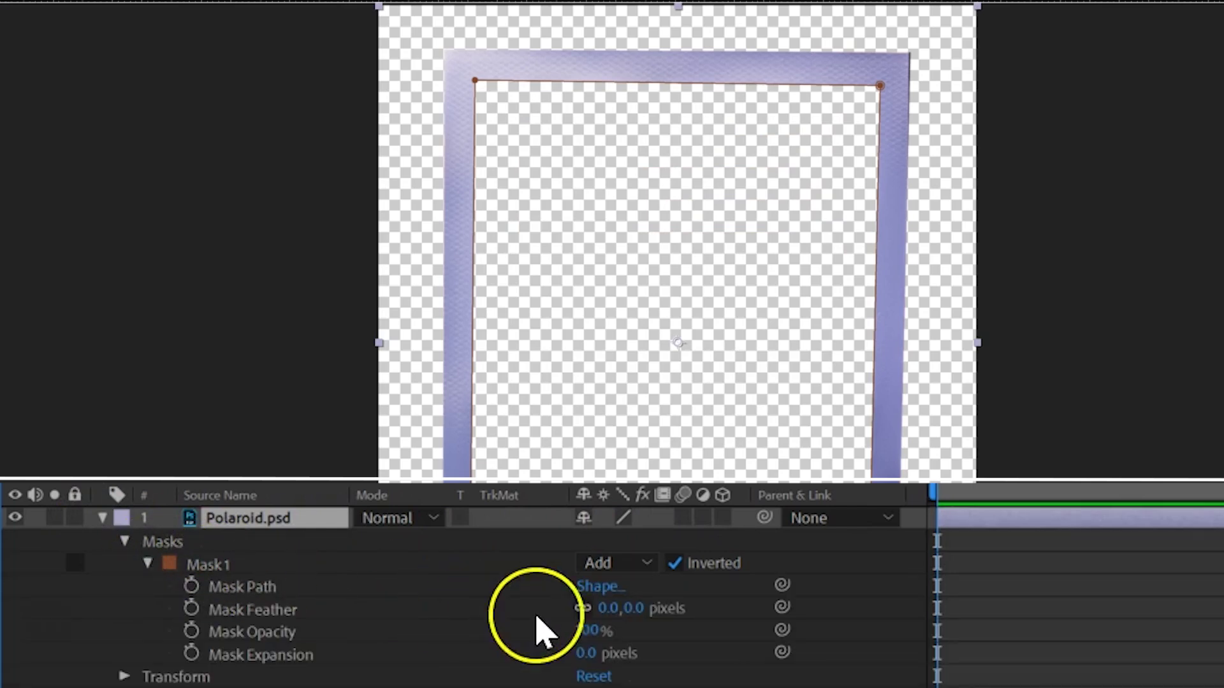
left_click_drag(615, 608, 690, 606)
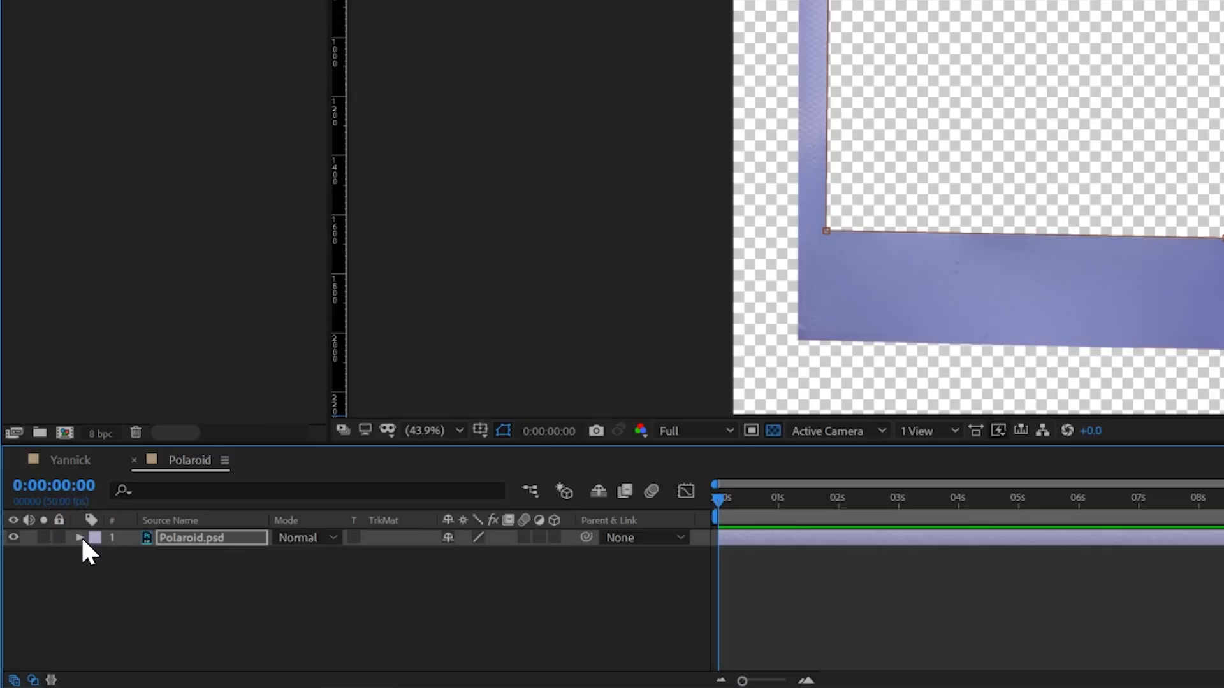
Add a black solid and move it beneath the Polaroid border layer
right_click(198, 597)
mouse_move(323, 395)
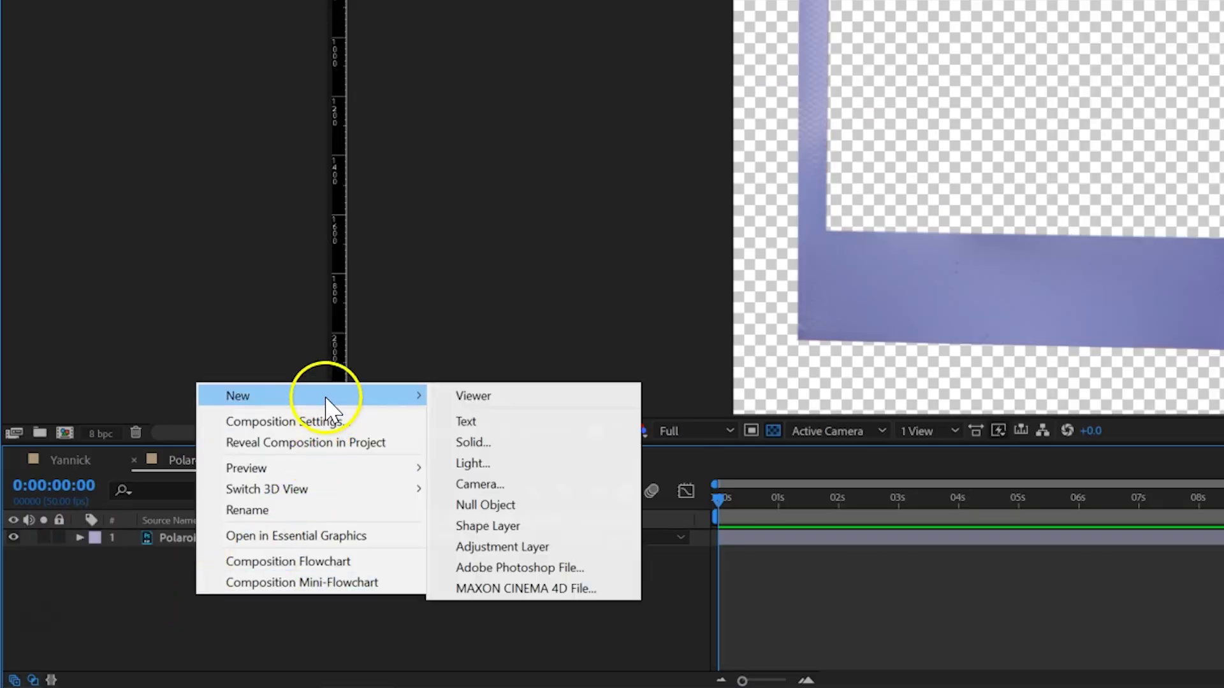
left_click(542, 452)
left_click(599, 517)
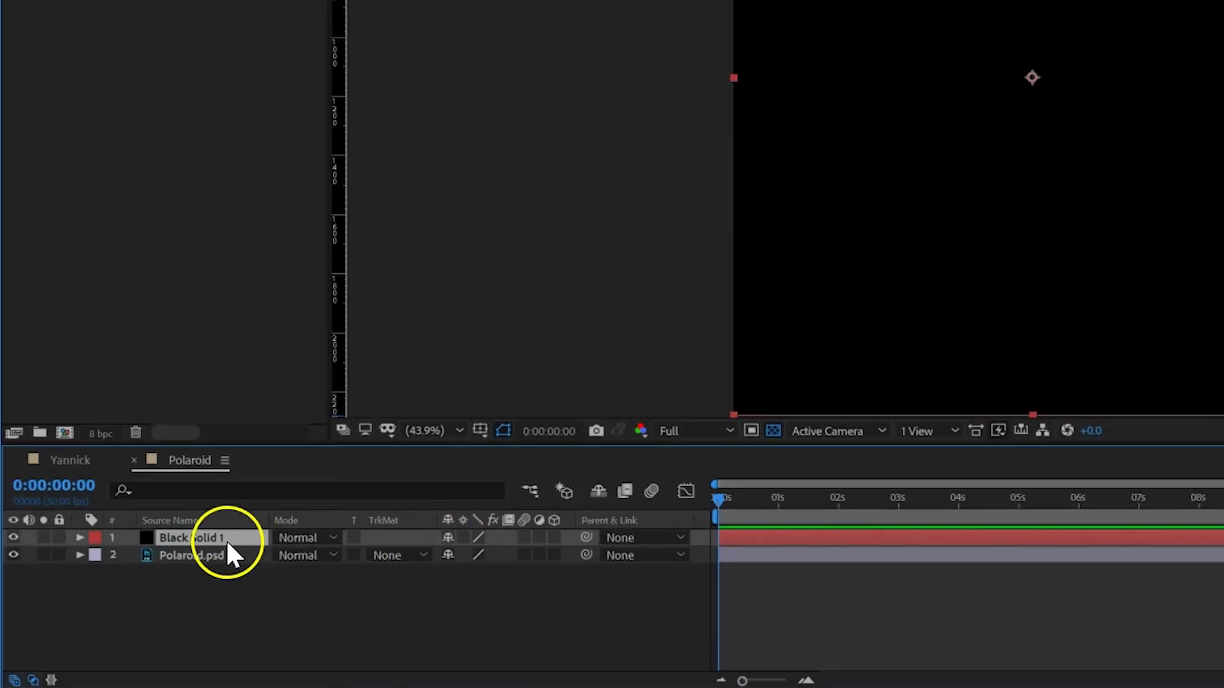
left_click_drag(47, 670, 46, 687)
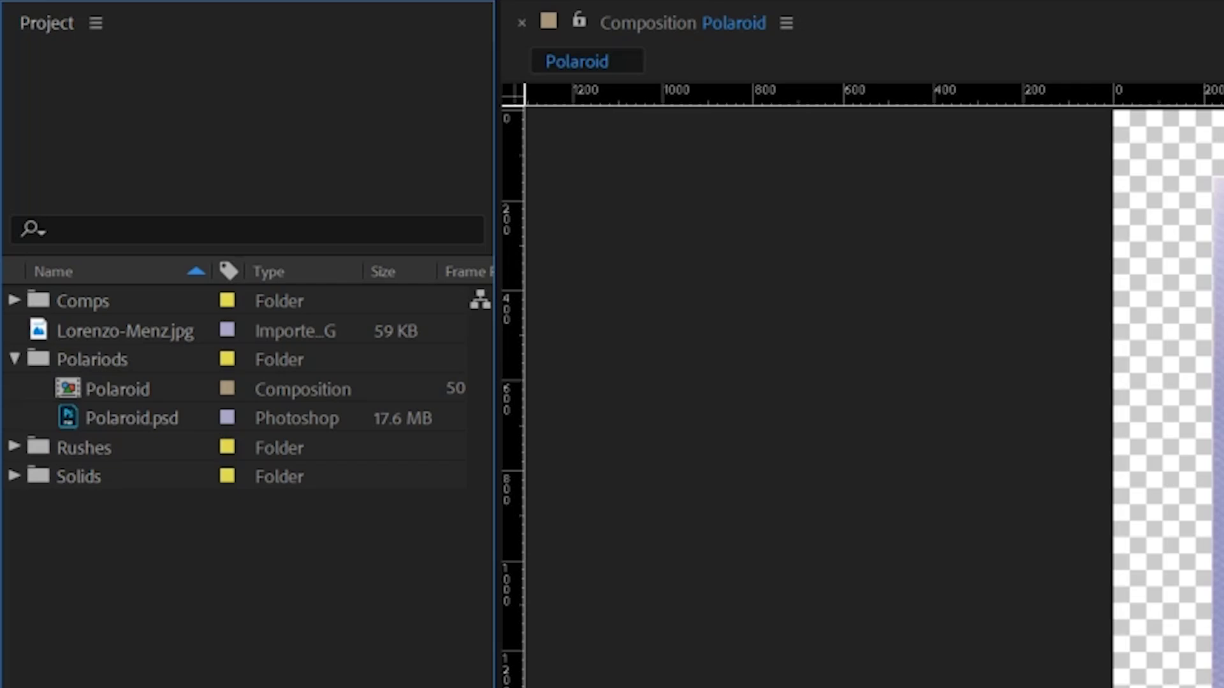
Duplicate the Polaroid comp as Polaroid 2 and scale the JPG photo to fill its frame
left_click(114, 390)
key("ctrl+d")
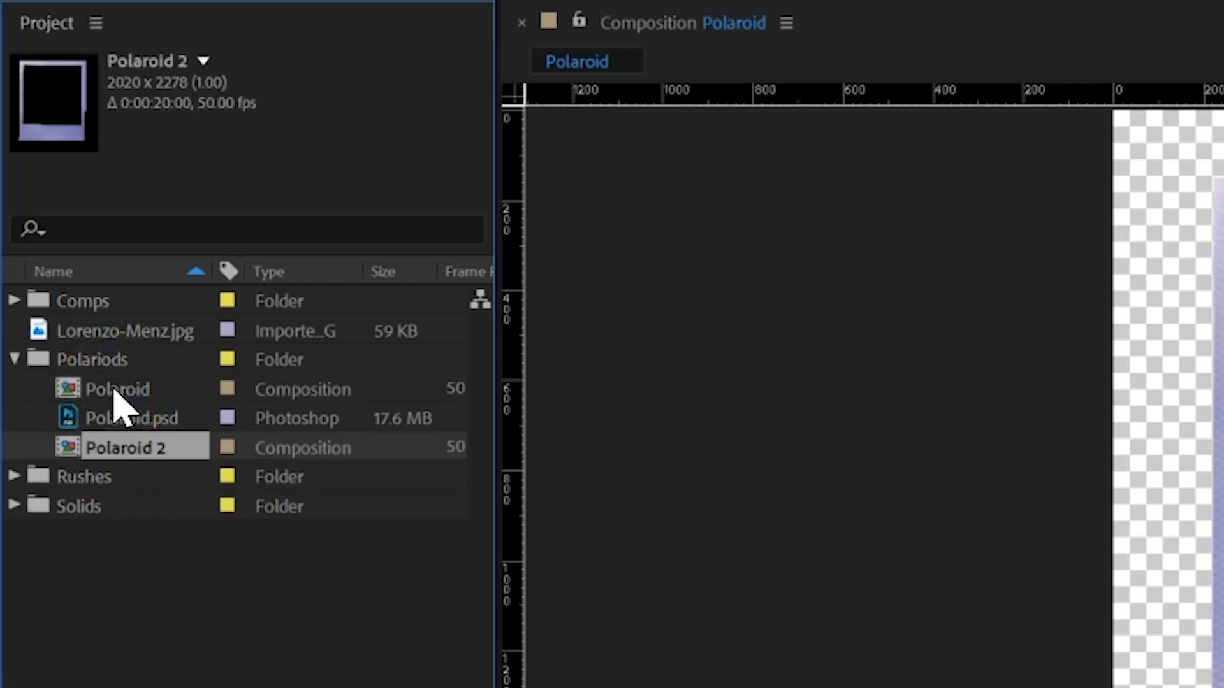
left_click(64, 419)
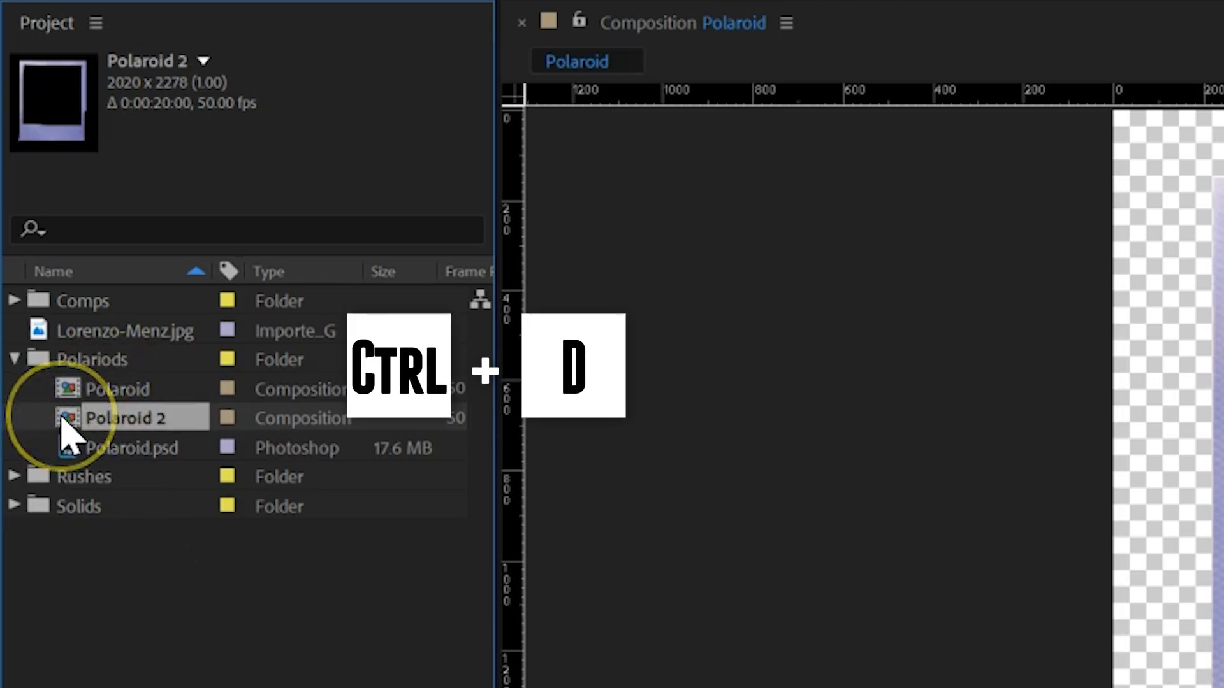
left_click_drag(38, 332, 319, 687)
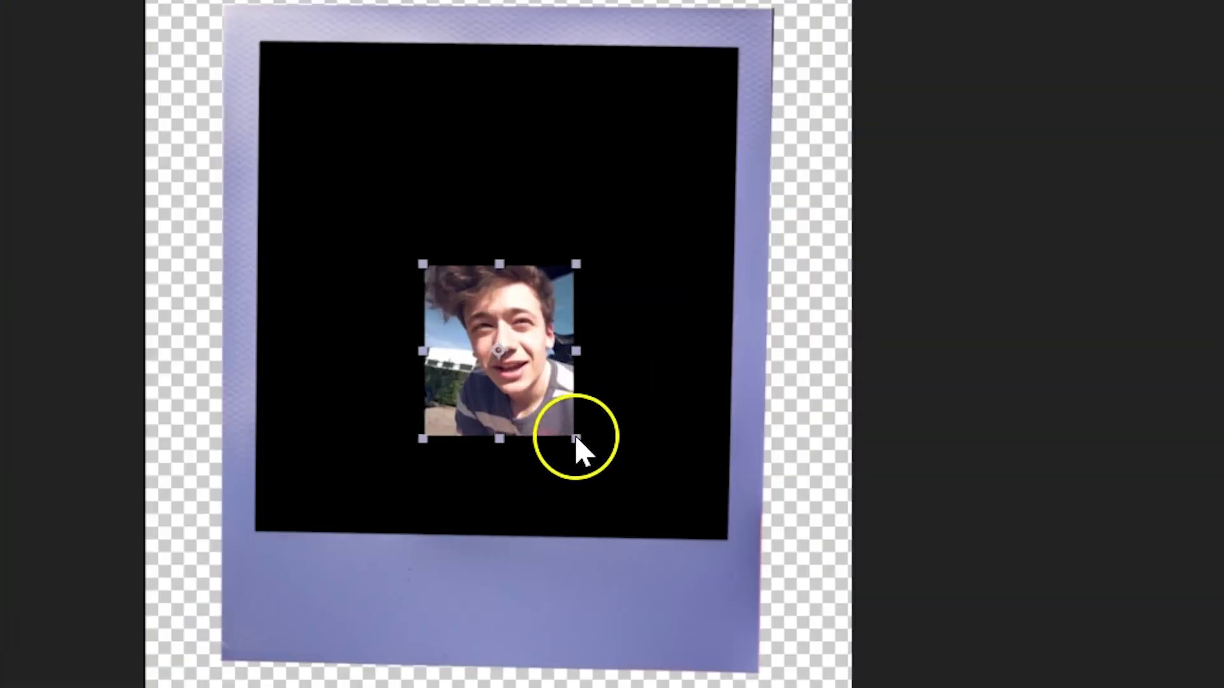
left_click_drag(573, 407, 668, 494)
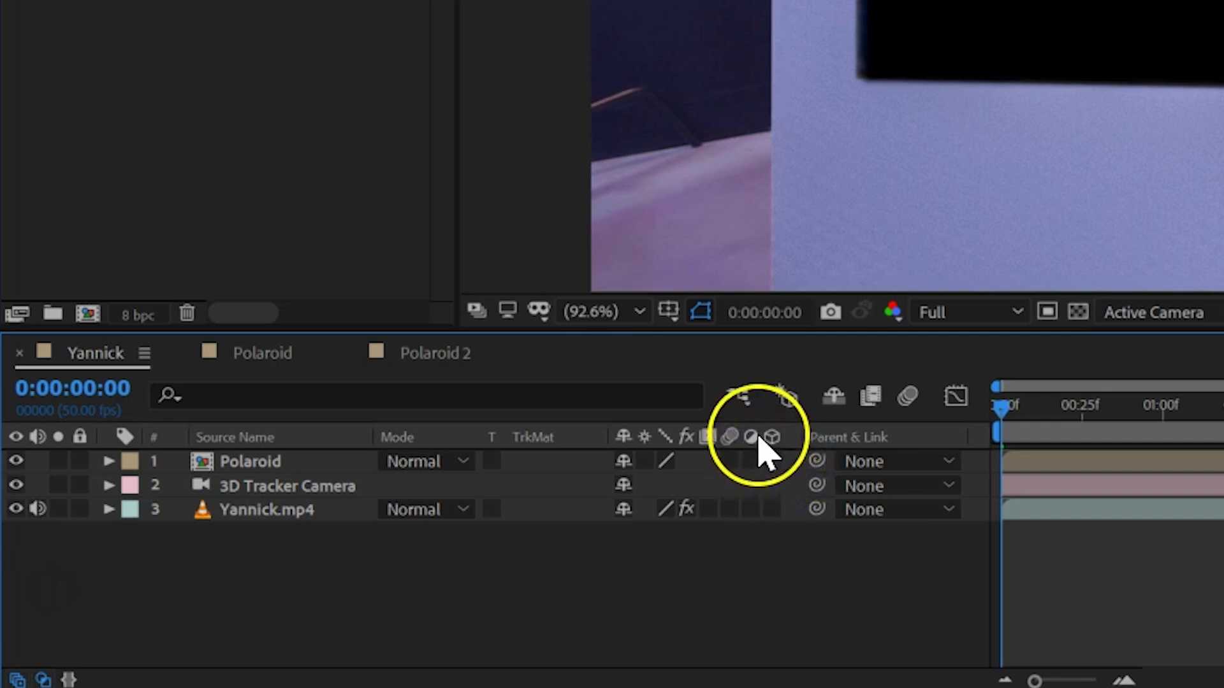
Make the Polaroid layer a 3D layer
right_click(758, 436)
mouse_move(922, 529)
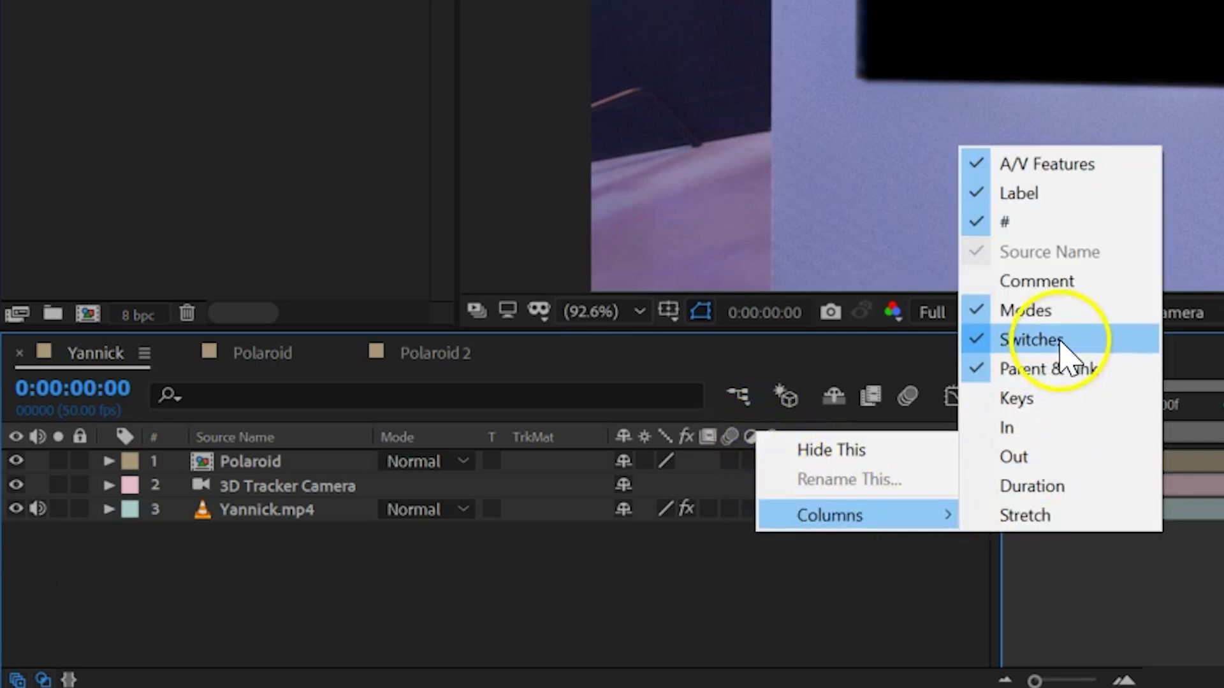
left_click(716, 538)
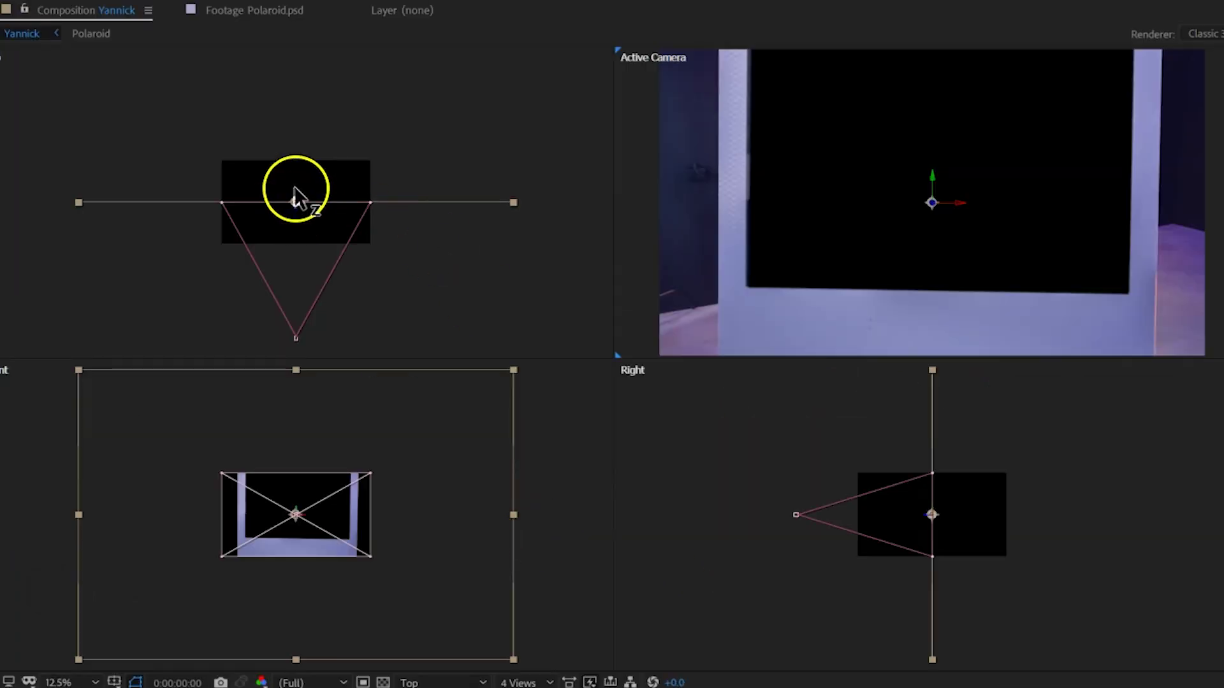
Position the Polaroid further back and to the left in the tracked room using the four views
left_click_drag(295, 197, 360, 1)
left_click_drag(962, 214, 456, 197)
left_click_drag(739, 211, 752, 203)
key("comma")
left_click_drag(217, 52, 281, 67)
left_click_drag(829, 179, 856, 174)
key("comma")
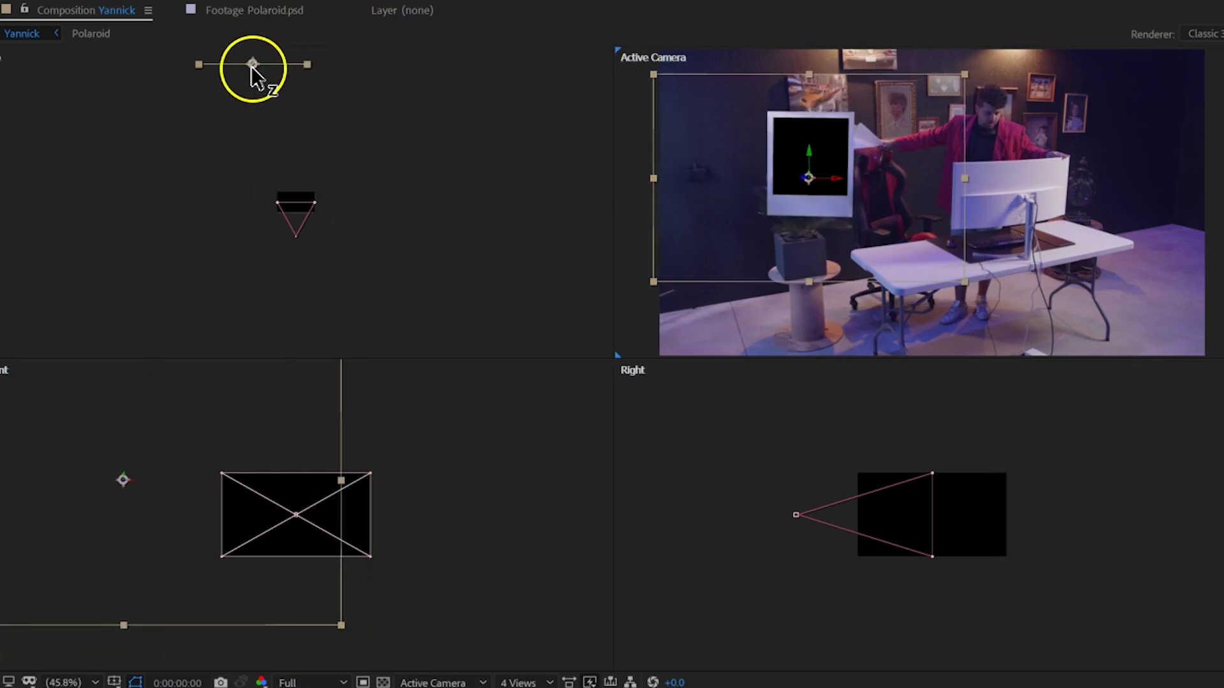
left_click_drag(253, 70, 254, 12)
left_click_drag(787, 180, 789, 1)
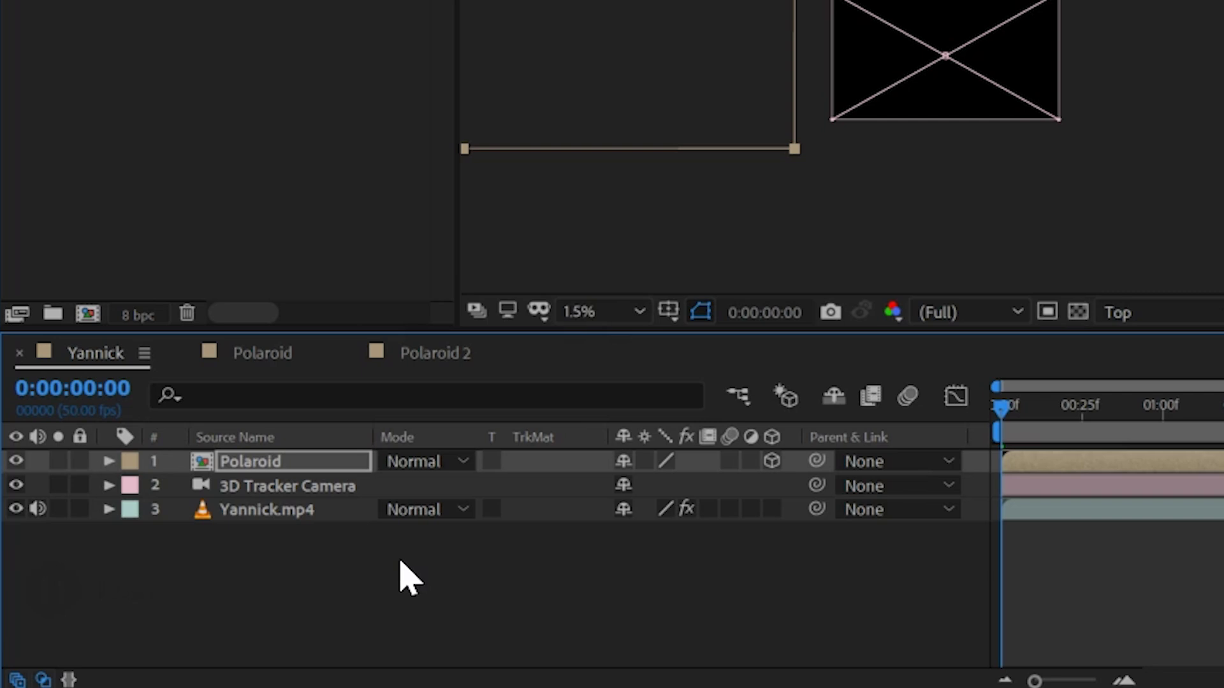
Tilt the Polaroid layer 22° on its X rotation
left_click(401, 574)
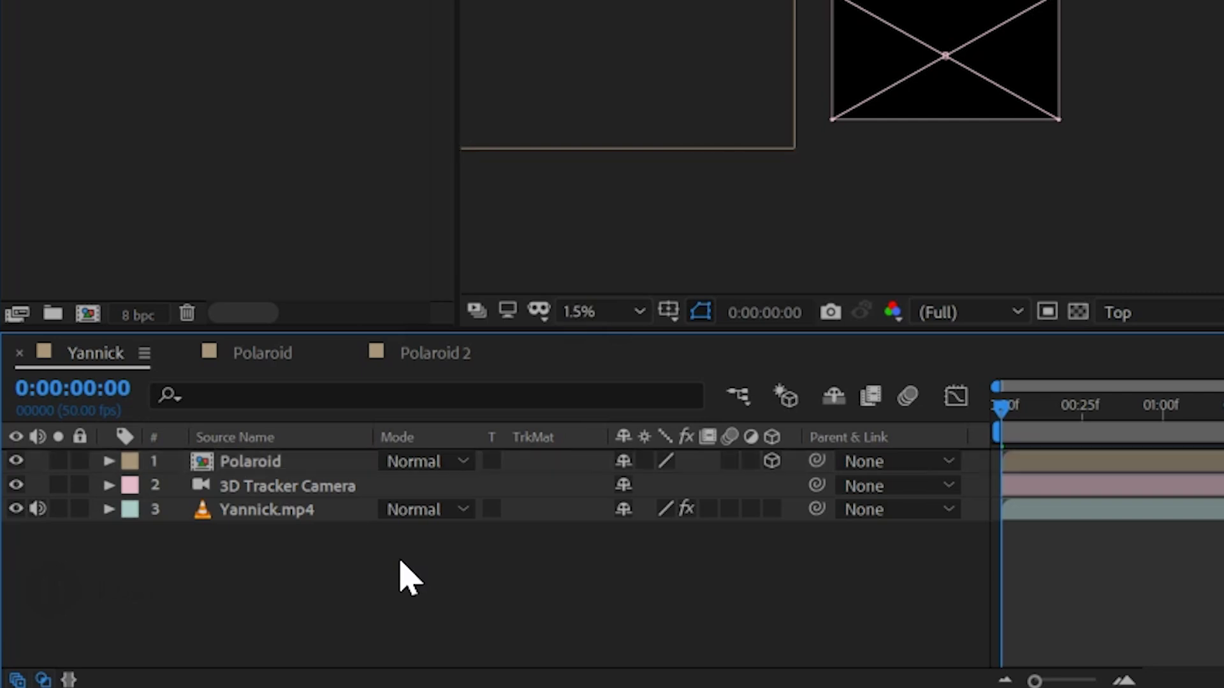
left_click(274, 465)
key("r")
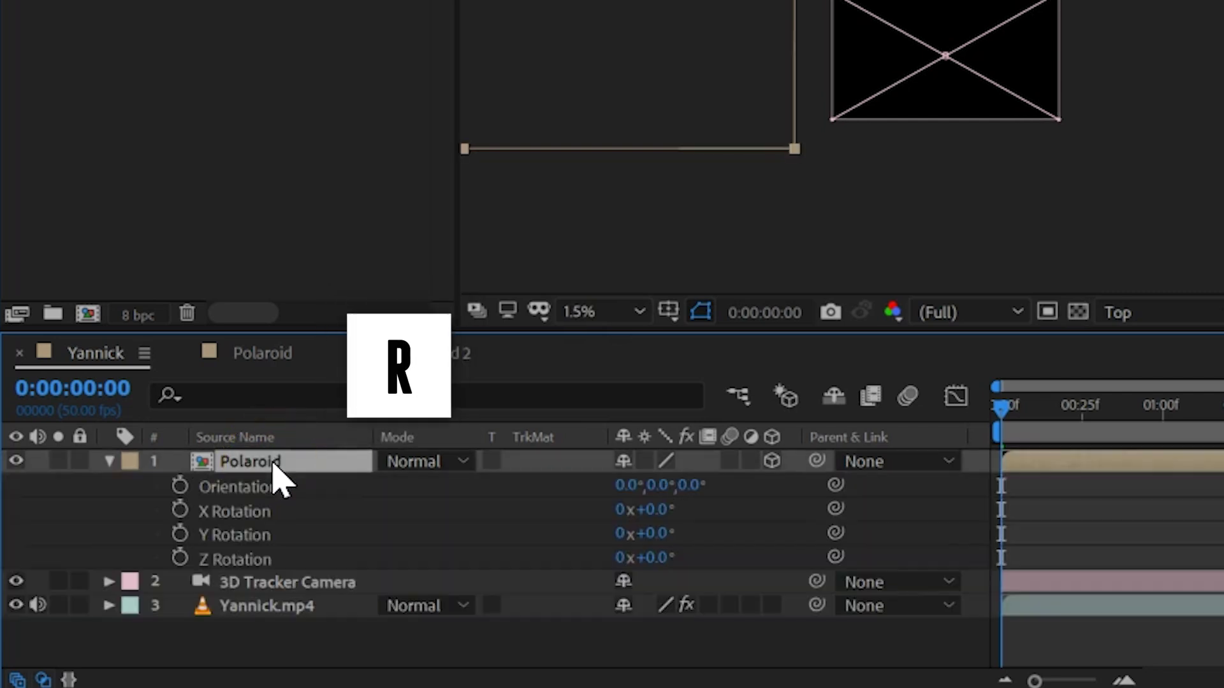
left_click_drag(664, 505, 674, 528)
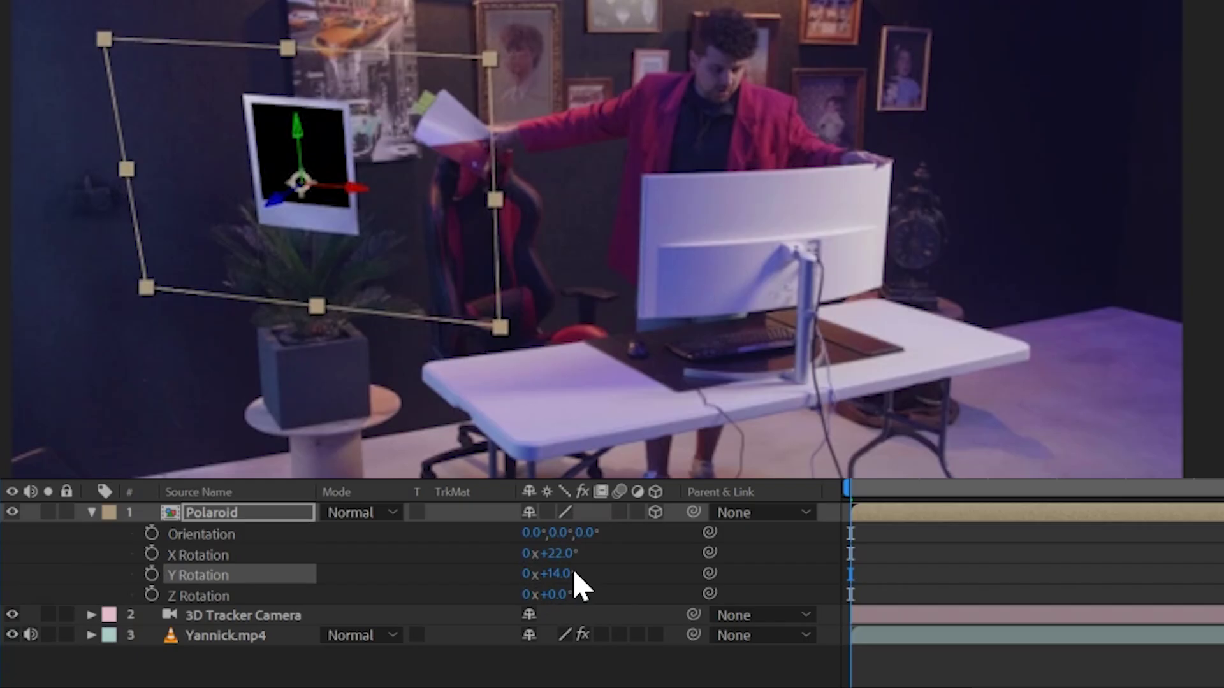
Duplicate the Polaroid twice, sliding one copy right and turning copies on Y, one to -34°
key("ctrl+d")
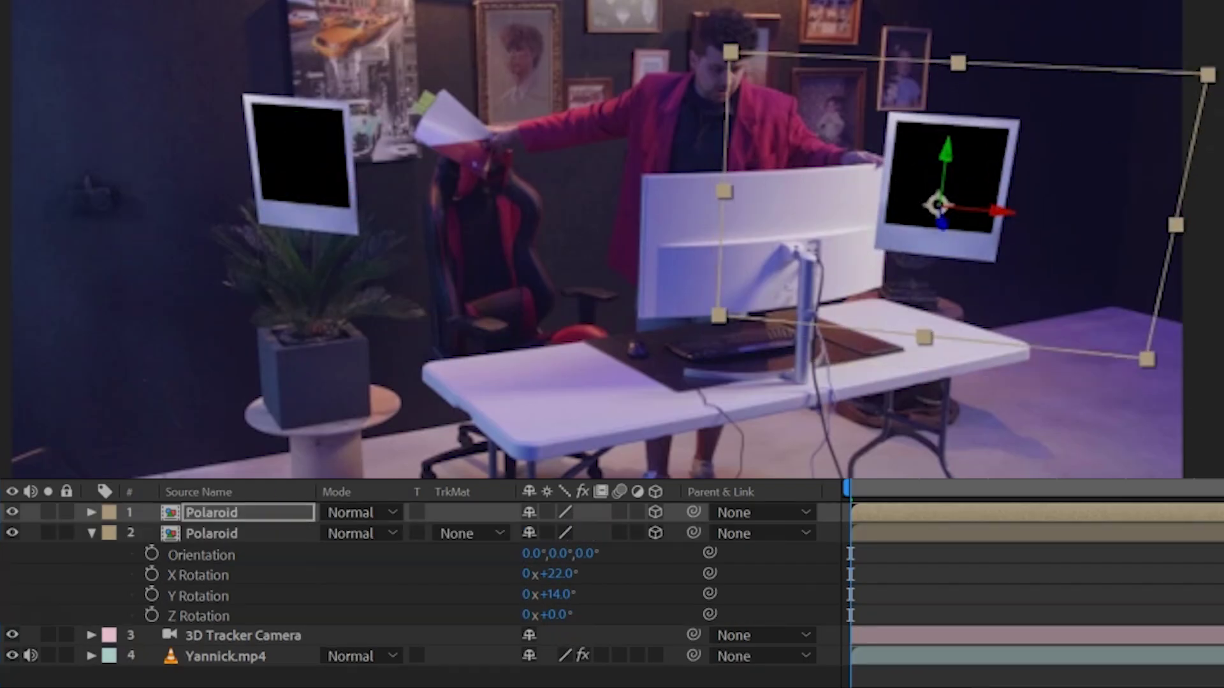
left_click_drag(997, 204, 1174, 286)
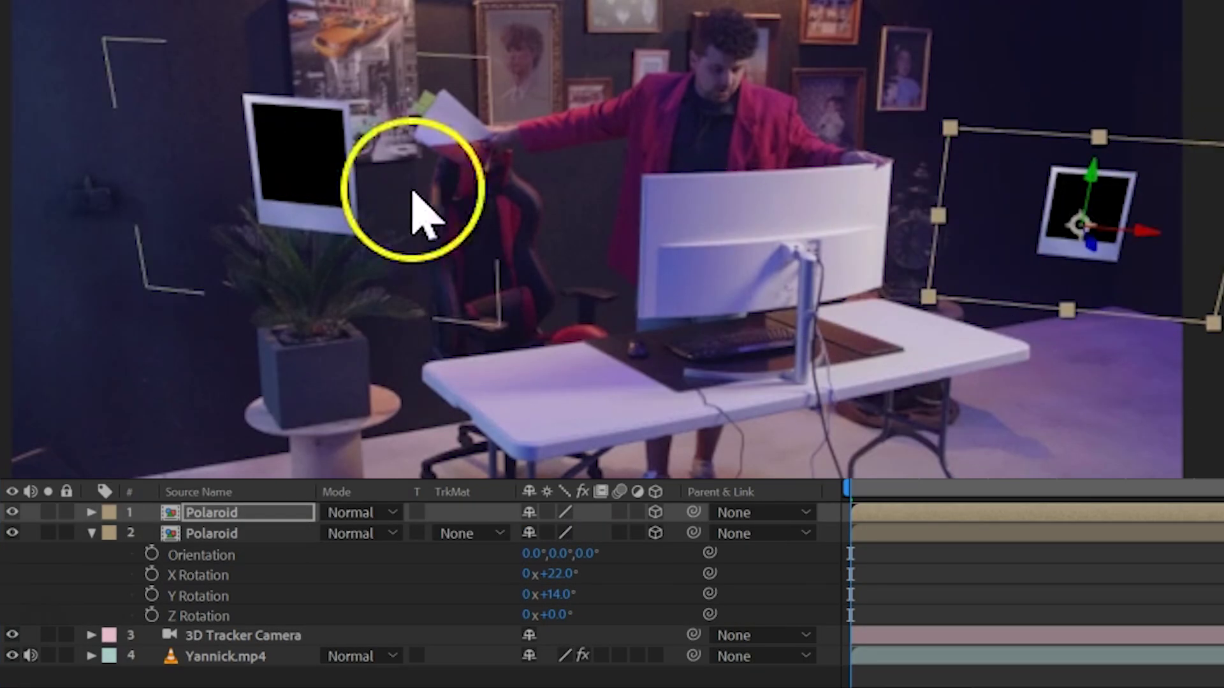
left_click_drag(547, 593, 560, 578)
key("ctrl+d")
left_click(170, 527)
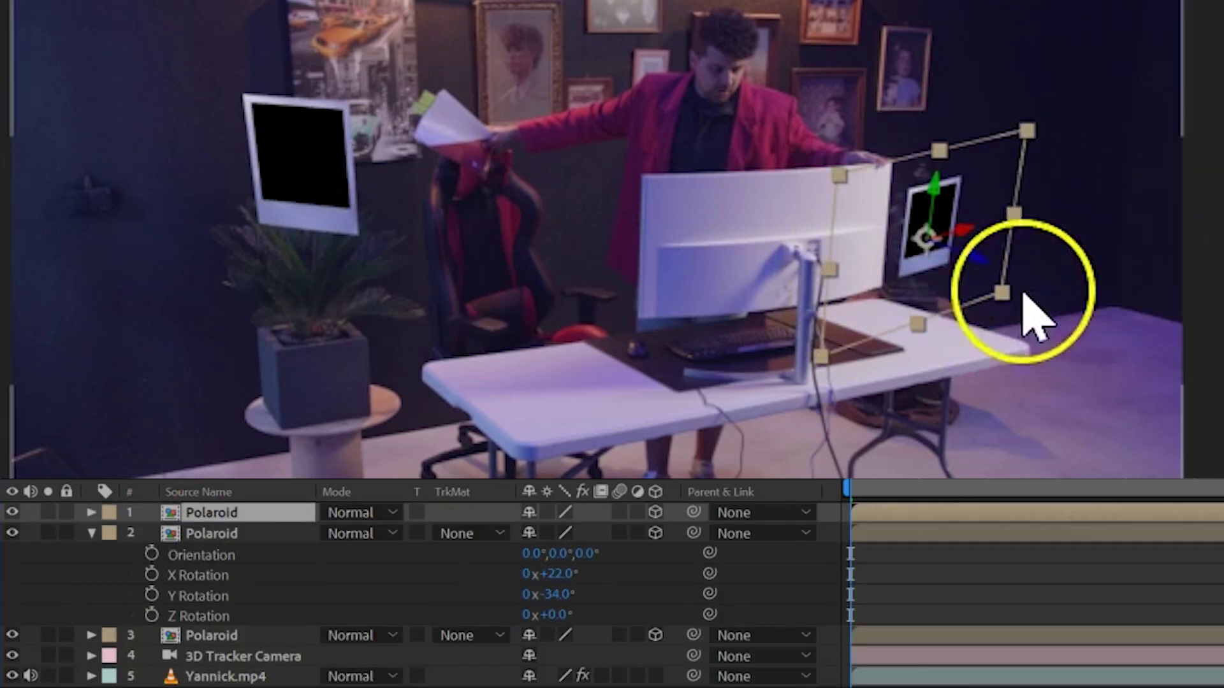
left_click_drag(1032, 314, 993, 287)
Tilt another copy to -8° to face the camera, then preview roughly 4s to 10s
left_click(91, 533)
key("r")
left_click_drag(548, 554, 576, 564)
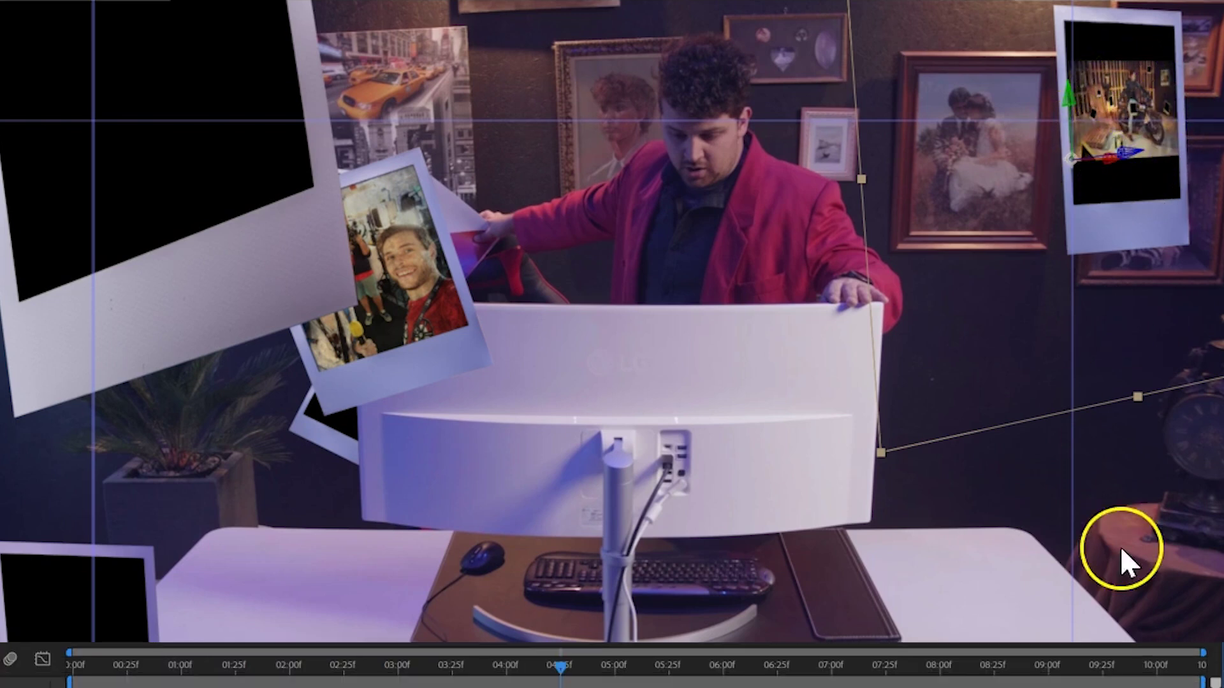
left_click_drag(561, 484, 1194, 464)
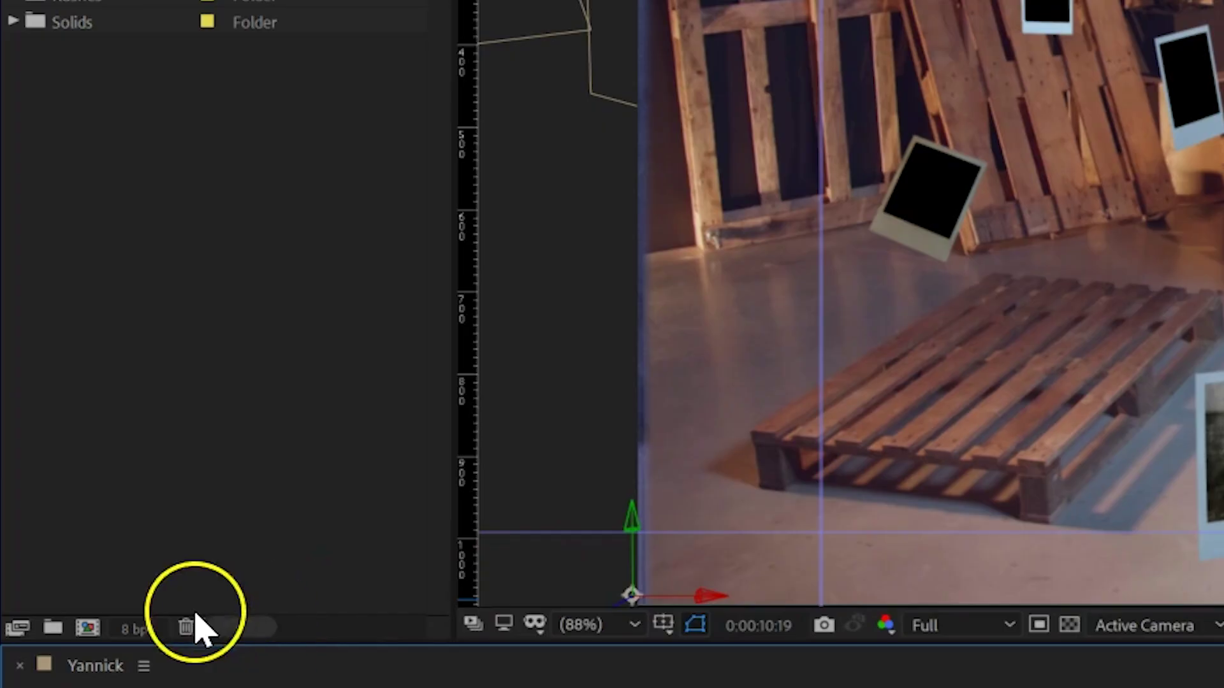
Create a new composition named 'final results'
left_click(93, 631)
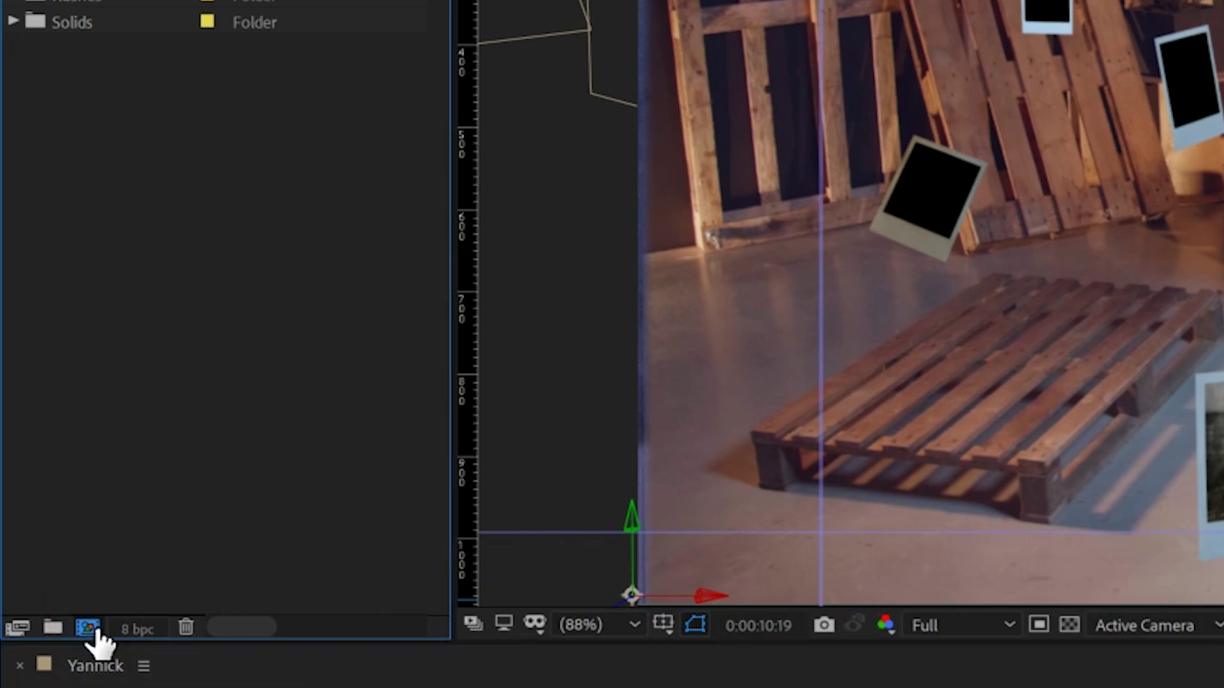
type("final results")
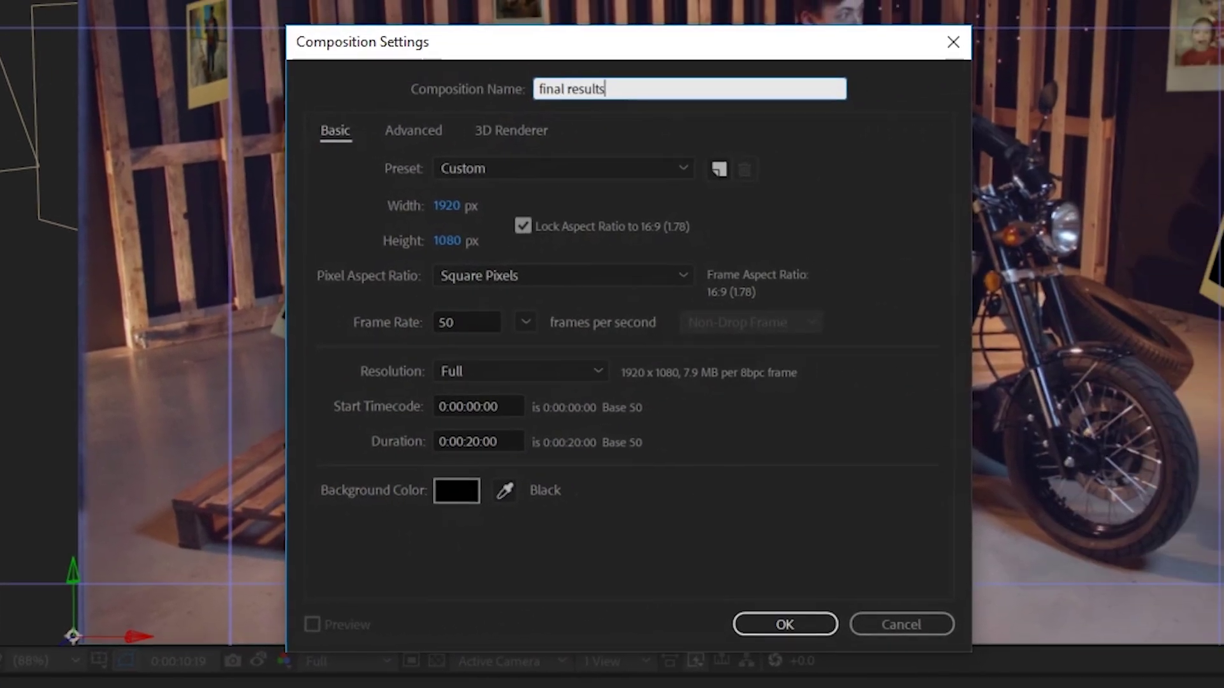
left_click(784, 625)
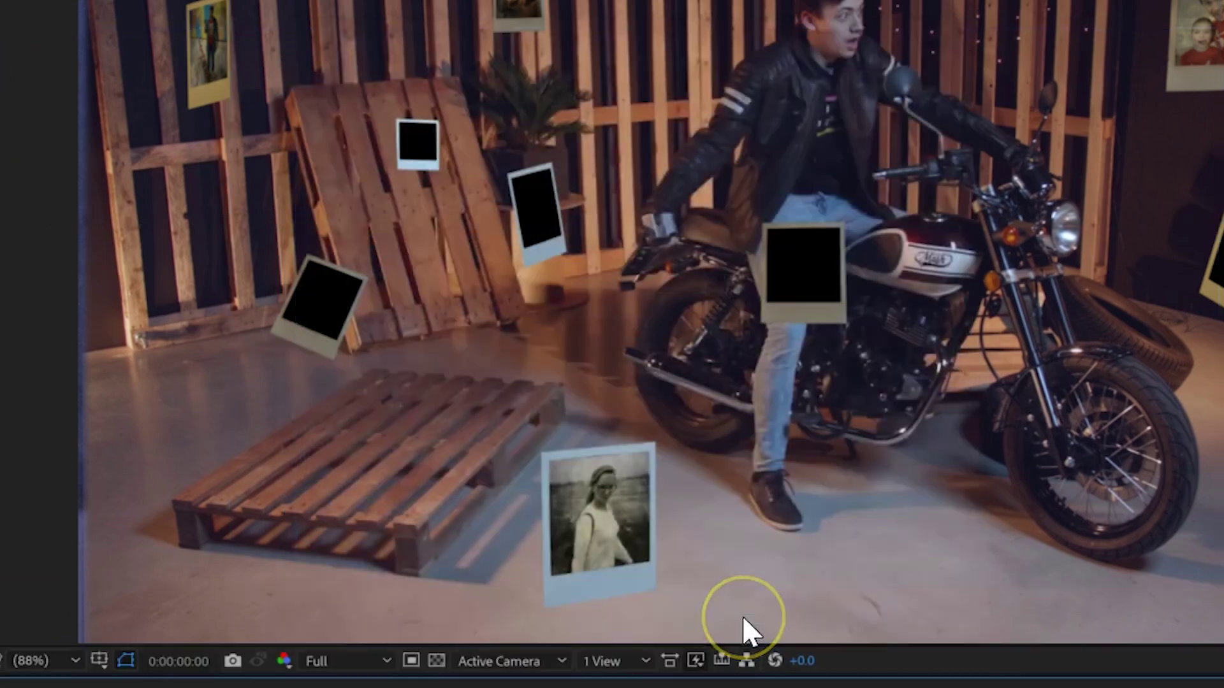
Stack the Yannick comp over the Lorenzo comp and set Yannick's opacity to 50%
left_click_drag(95, 96, 105, 682)
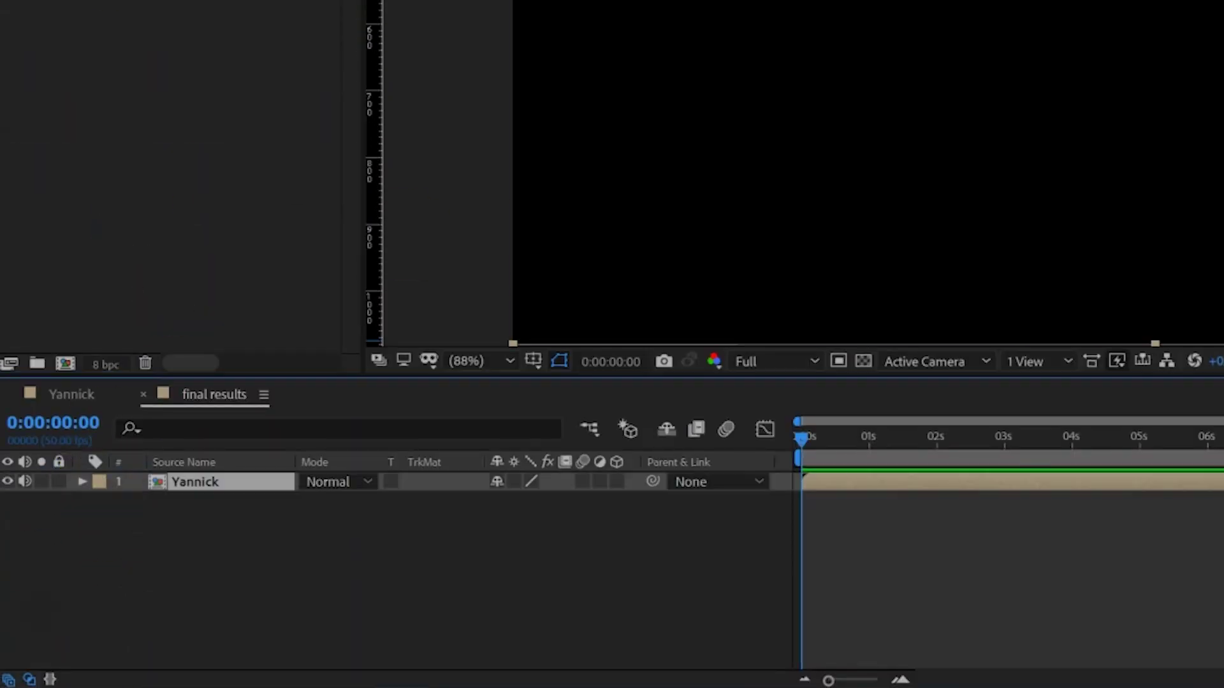
left_click_drag(102, 491, 102, 487)
left_click_drag(96, 95, 126, 503)
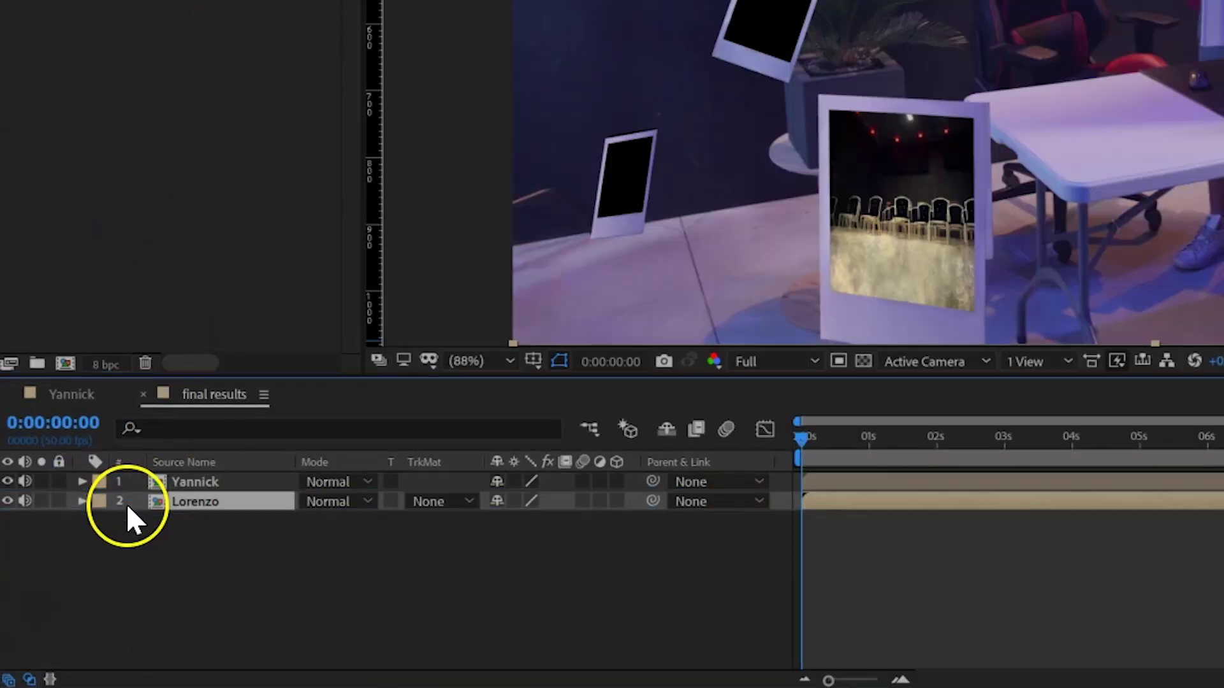
left_click(203, 486)
key("t")
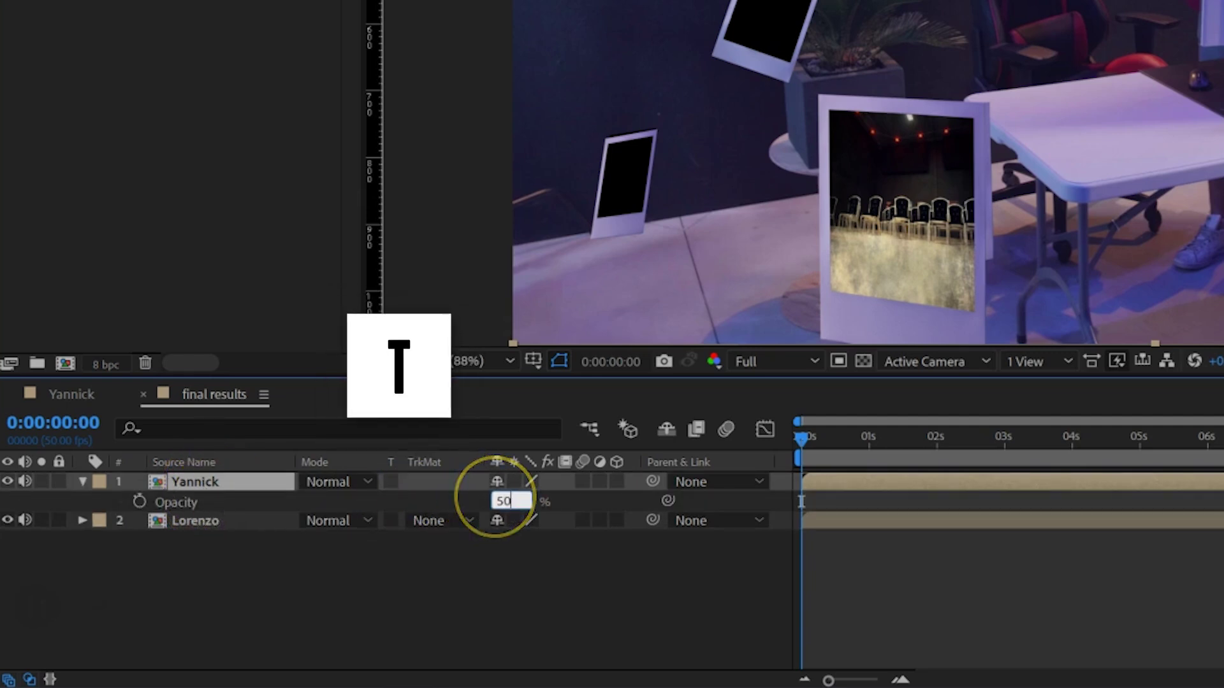
key("Return")
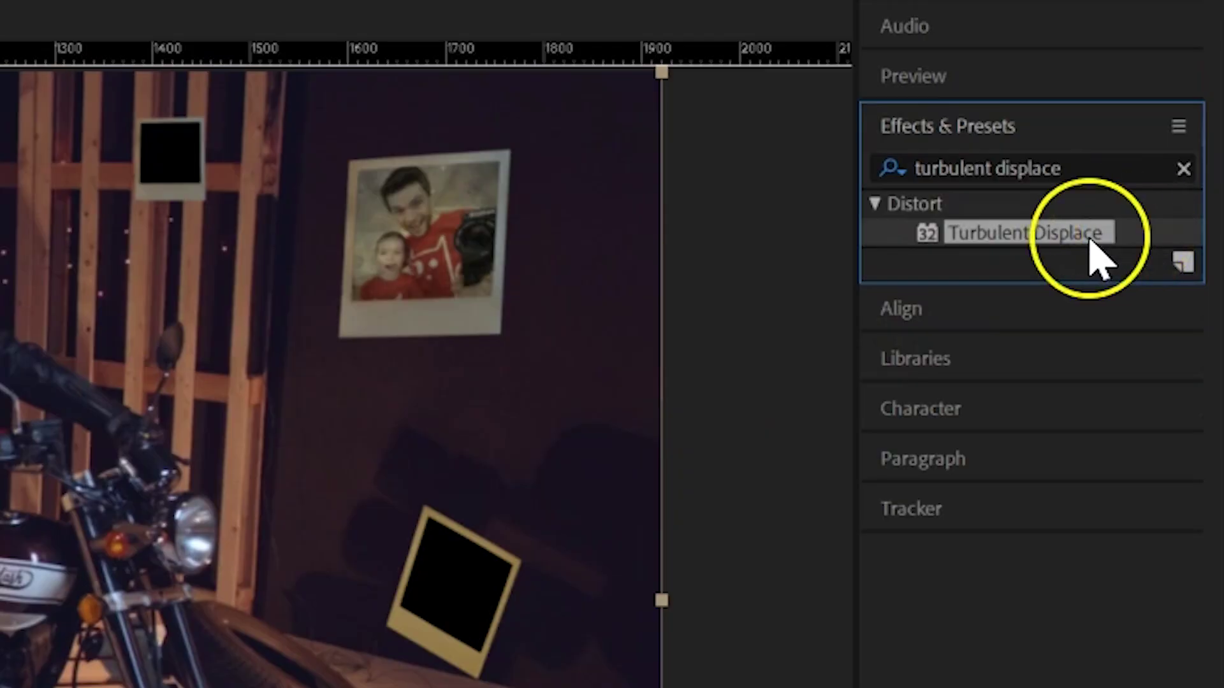
Apply Turbulent Displace to Lorenzo and set starting Amount and Evolution keyframes at 10s
left_click_drag(1077, 251, 695, 525)
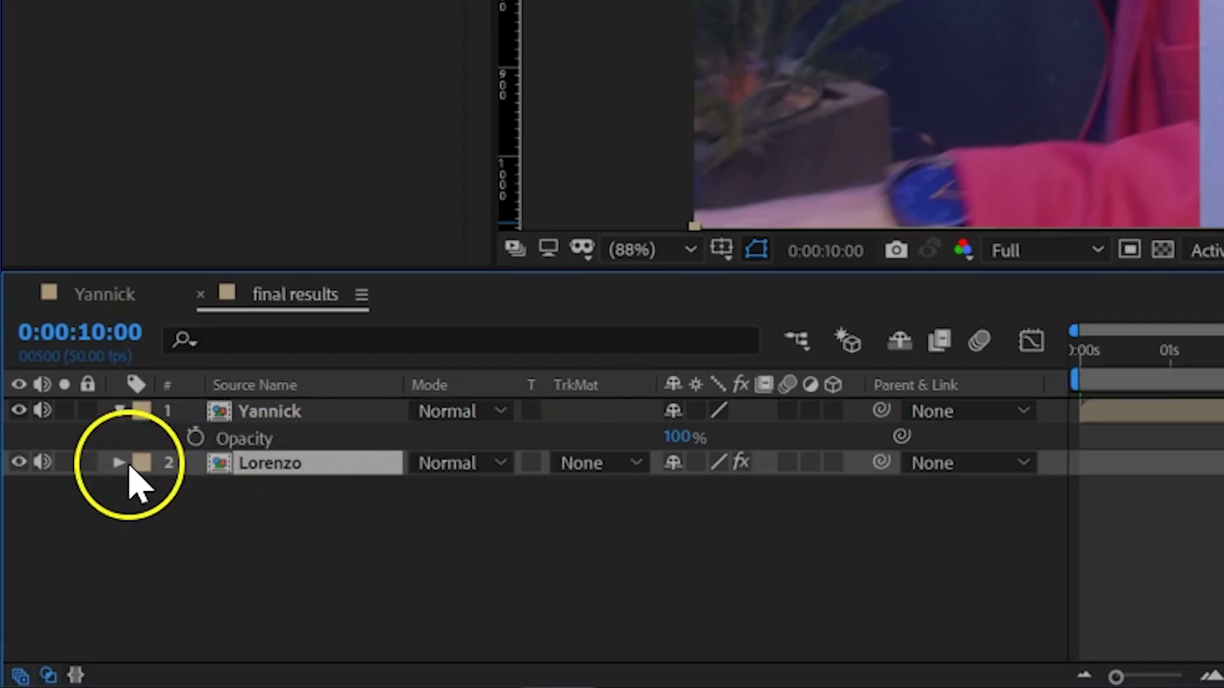
left_click(117, 465)
left_click(223, 515)
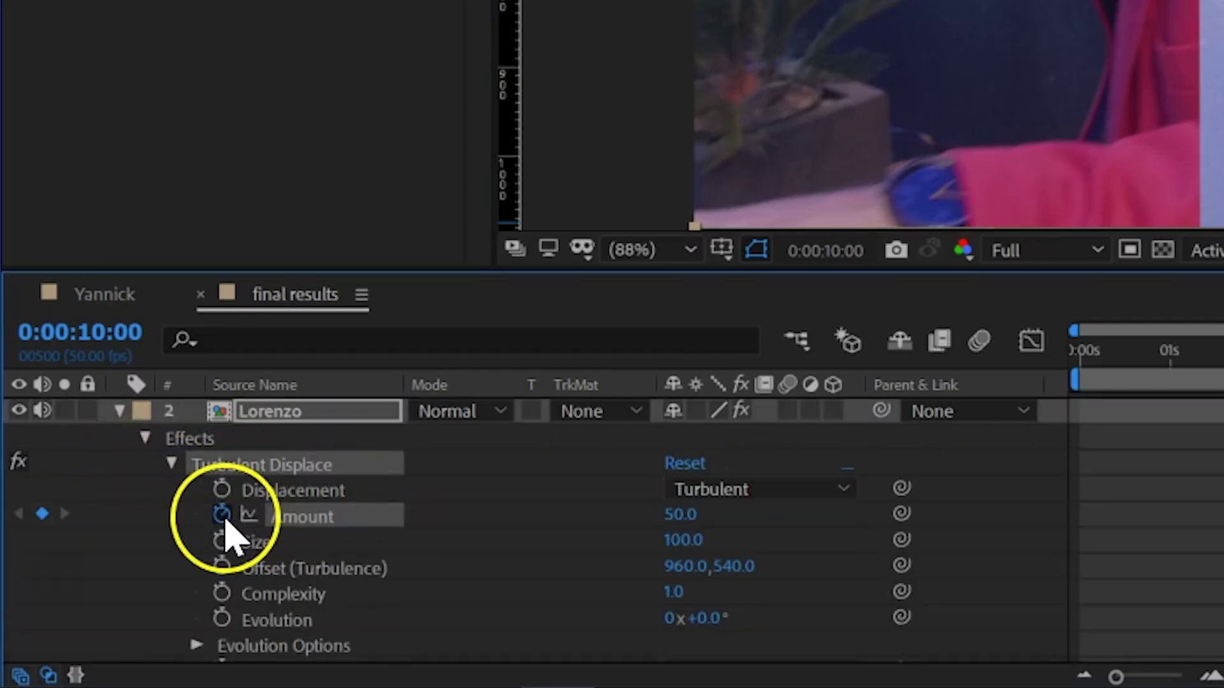
left_click(221, 620)
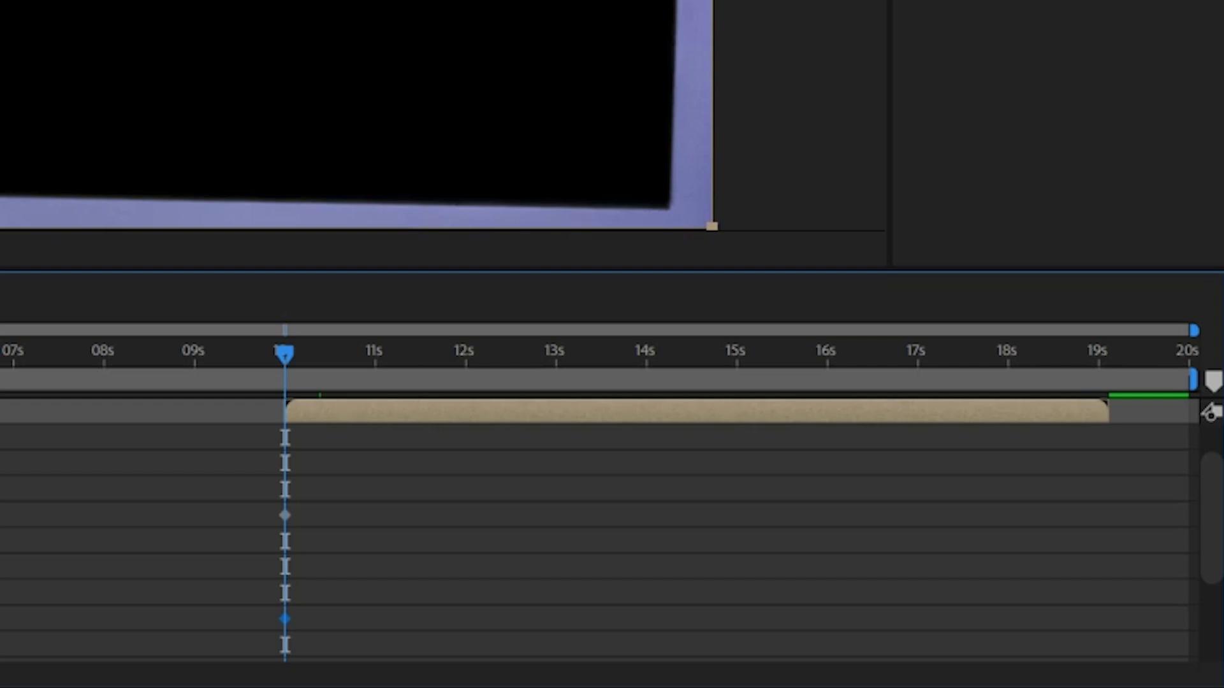
About half a second later, keyframe Amount to 0 and Evolution to 360, then right-click the keyframes
left_click_drag(268, 356, 337, 355)
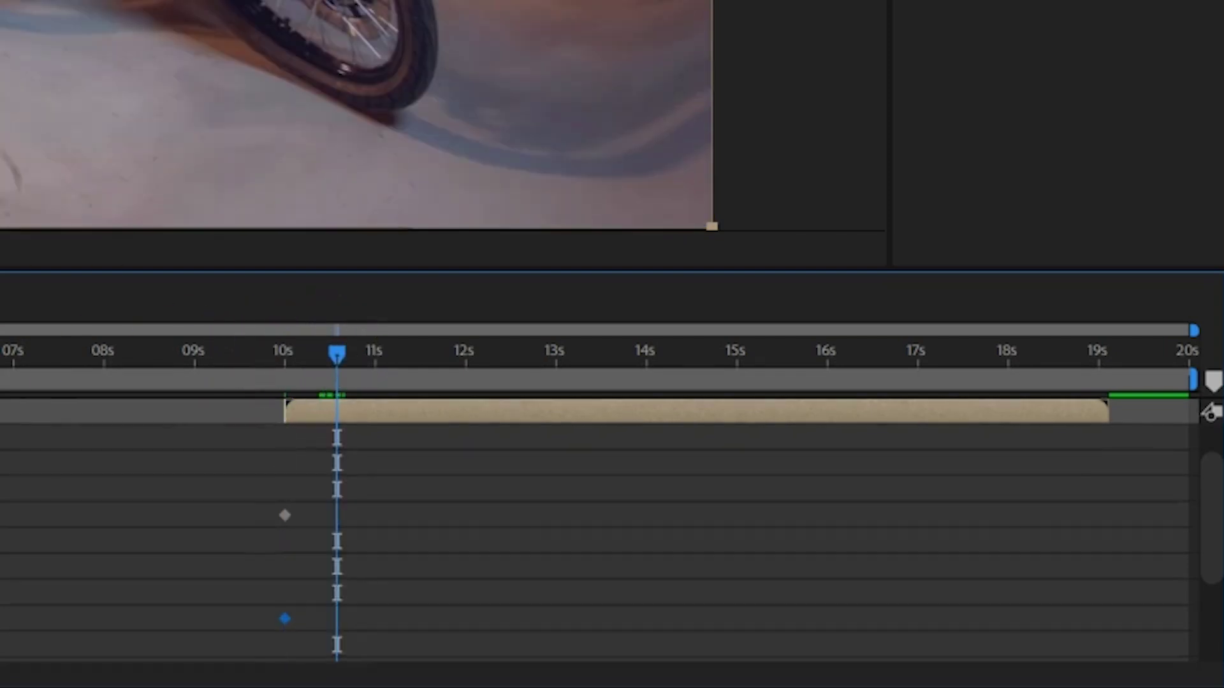
left_click(696, 513)
type("0")
left_click(705, 620)
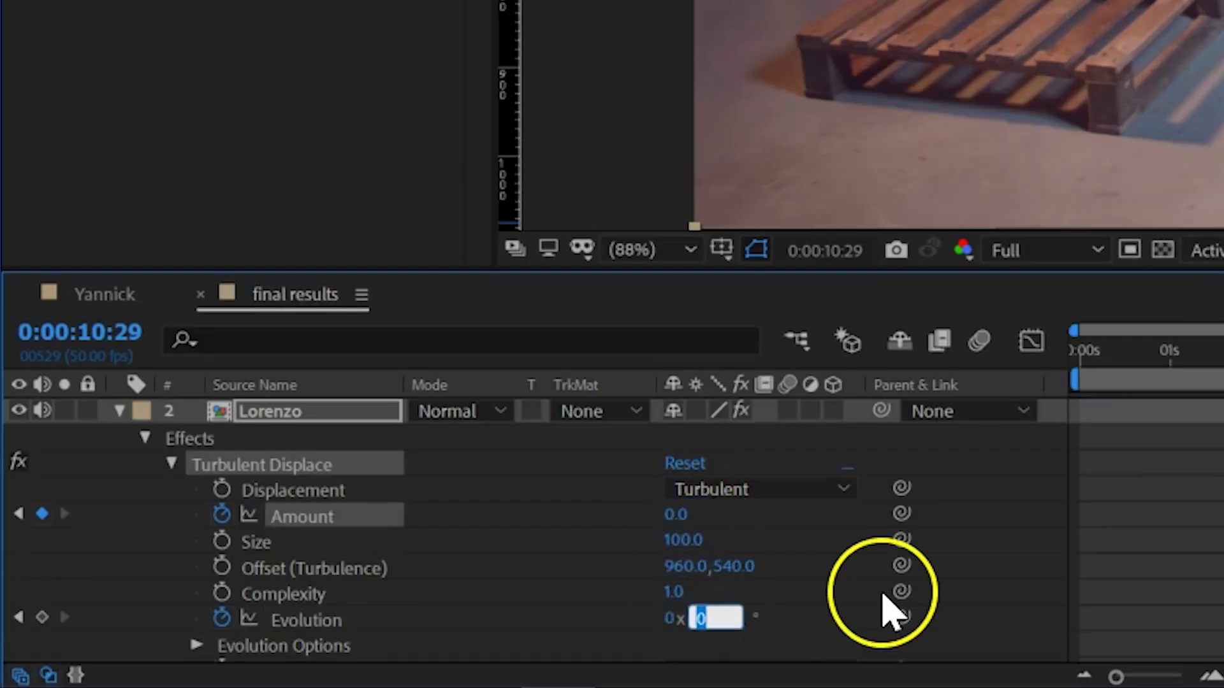
type("360")
key("Return")
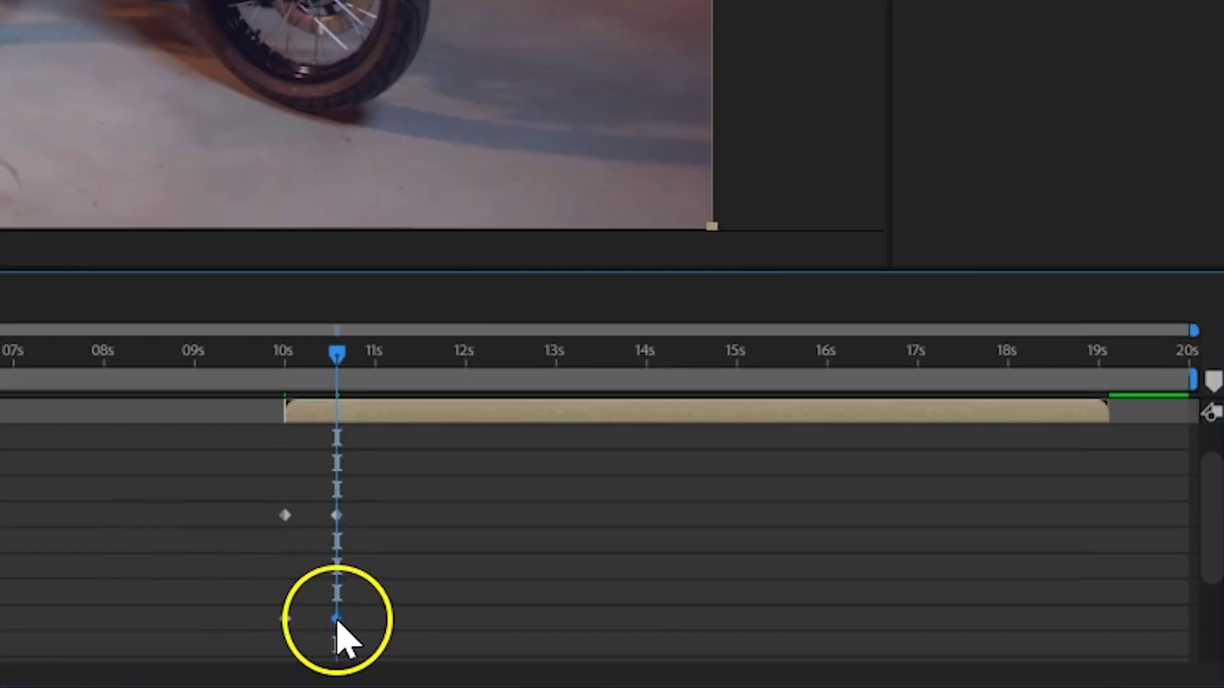
right_click(337, 619)
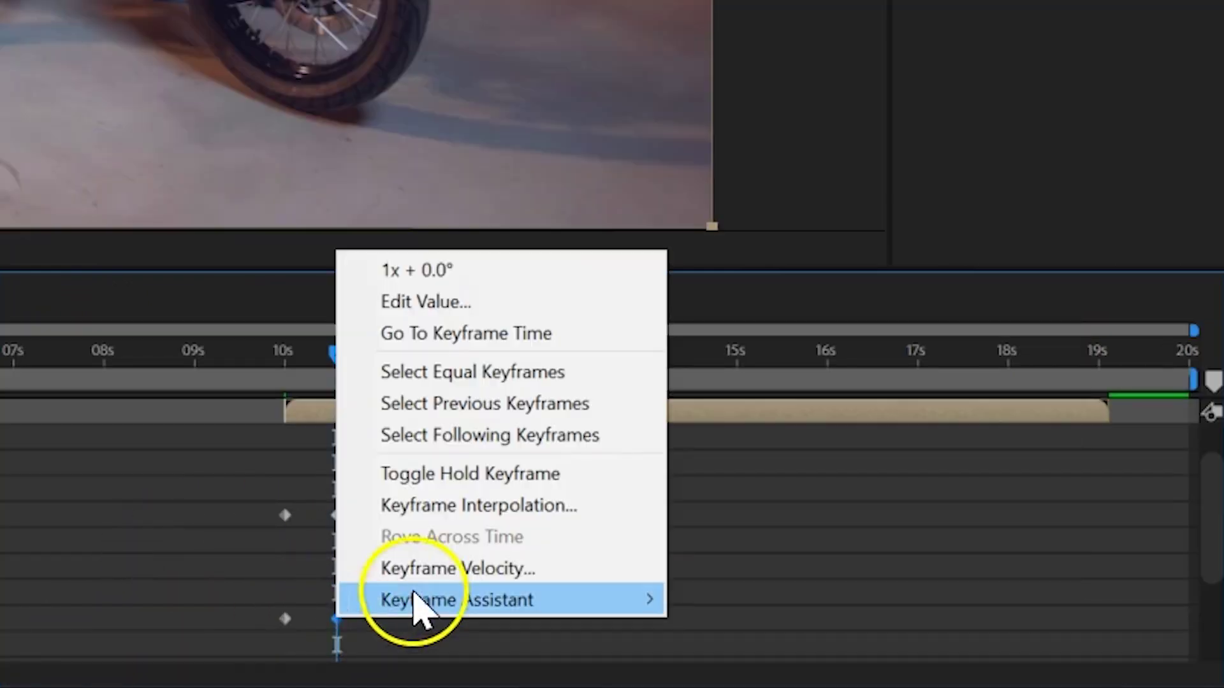
Apply Easy Ease In to the distortion's end keyframes and drag the incoming influence to 100% in the speed graph
mouse_move(610, 604)
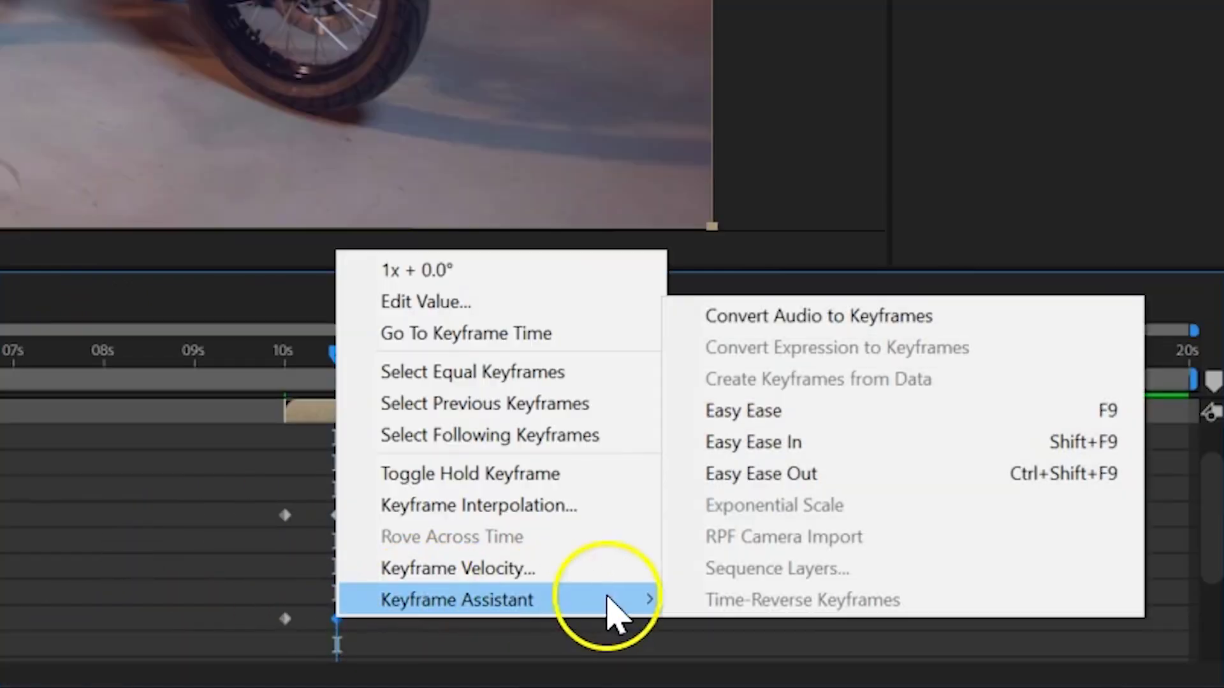
left_click(803, 454)
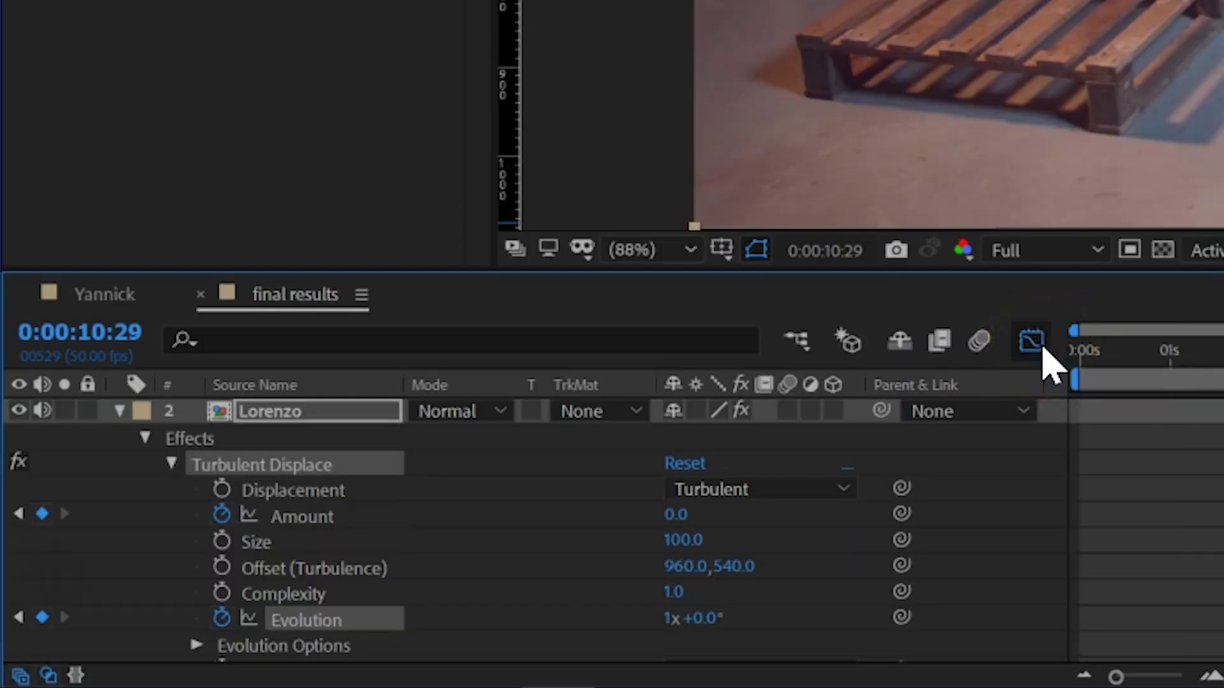
left_click(1043, 350)
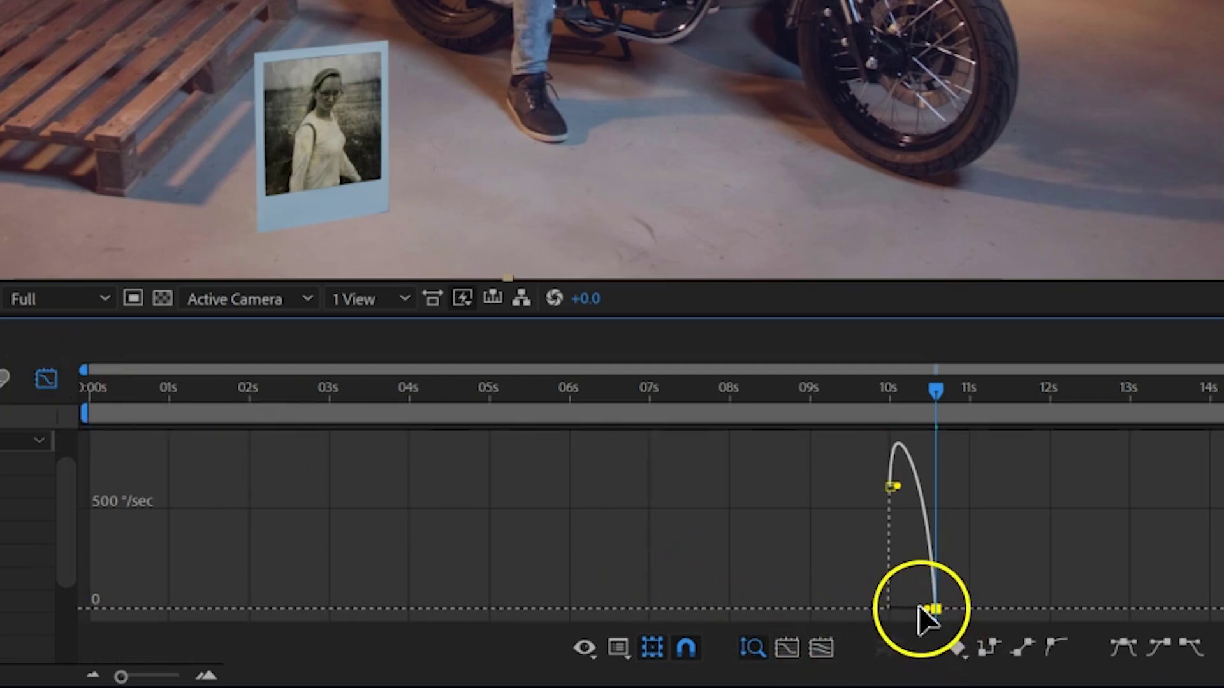
left_click_drag(930, 615, 835, 621)
left_click_drag(910, 609, 805, 616)
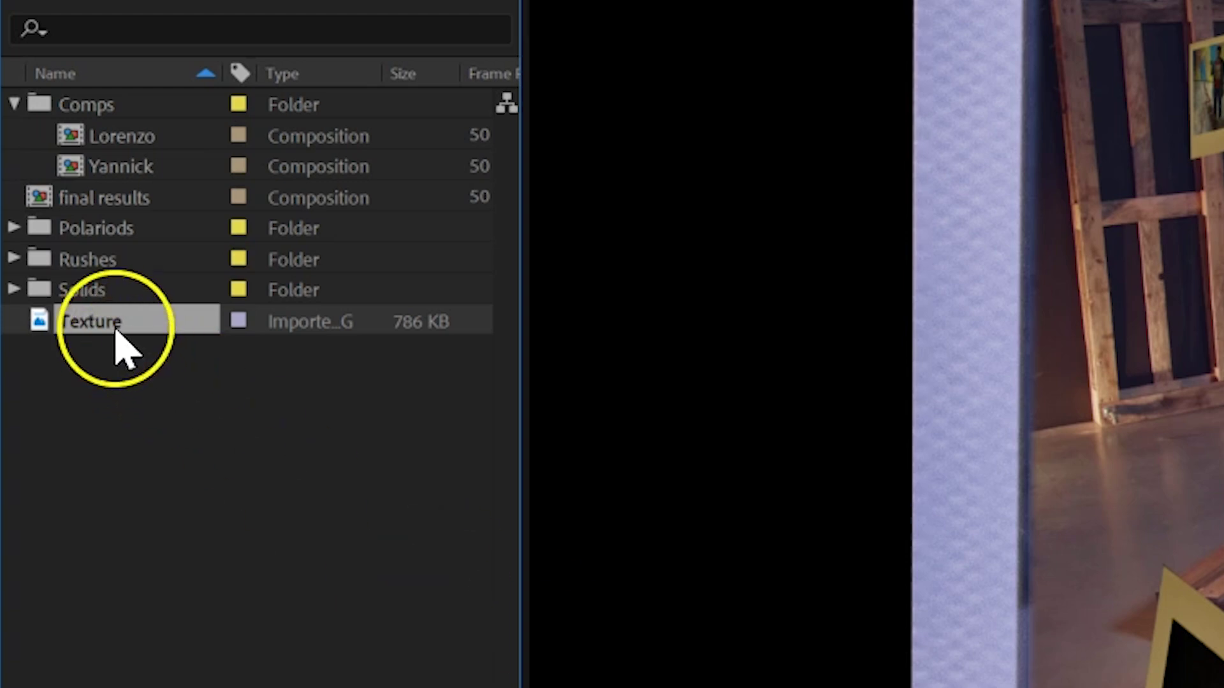
Add the Texture image to the timeline over the Polaroid and open its blend mode list
left_click_drag(121, 345, 302, 414)
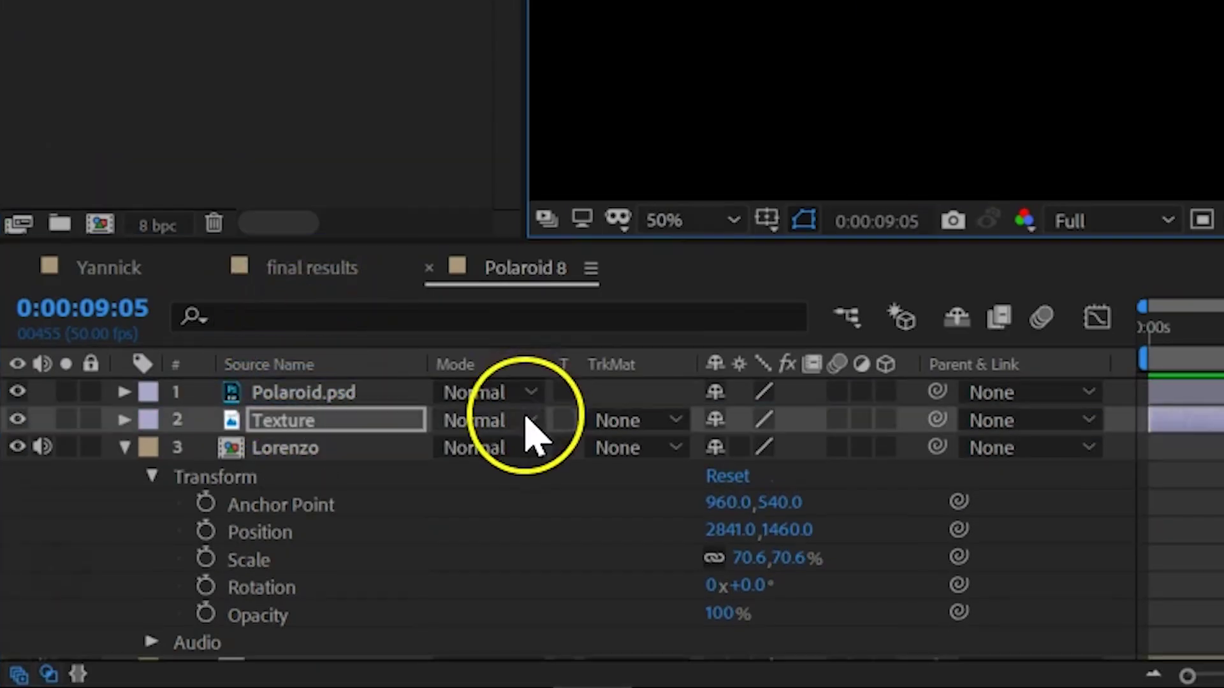
left_click(528, 420)
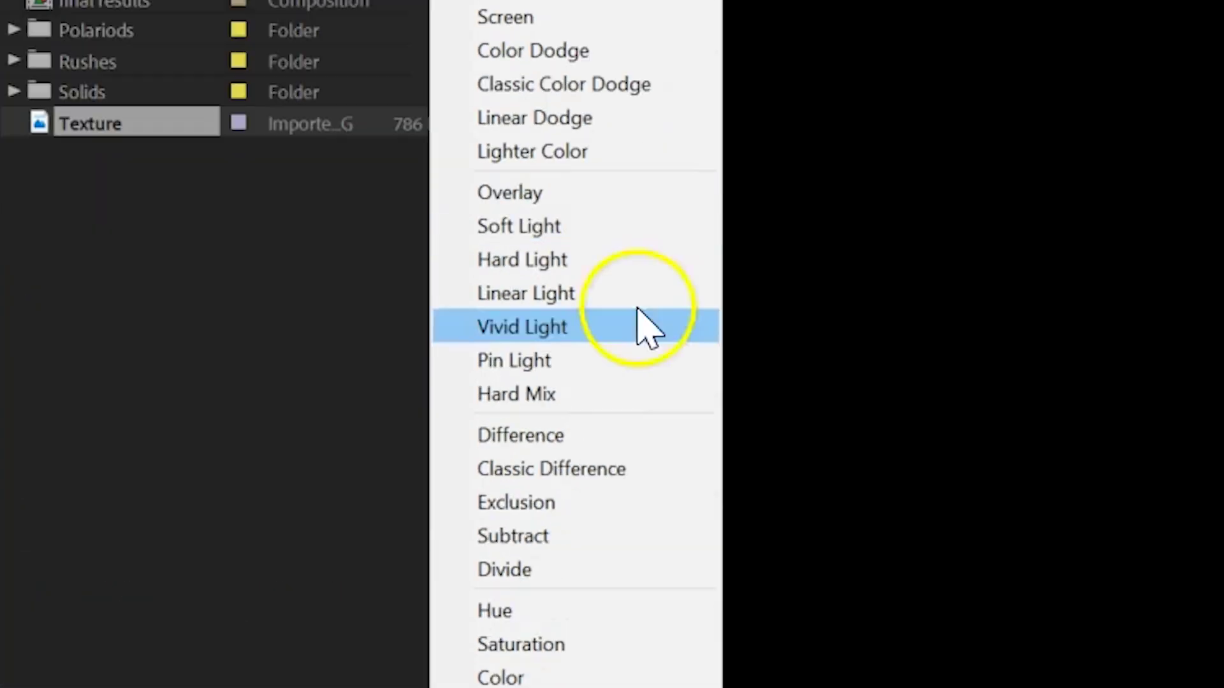